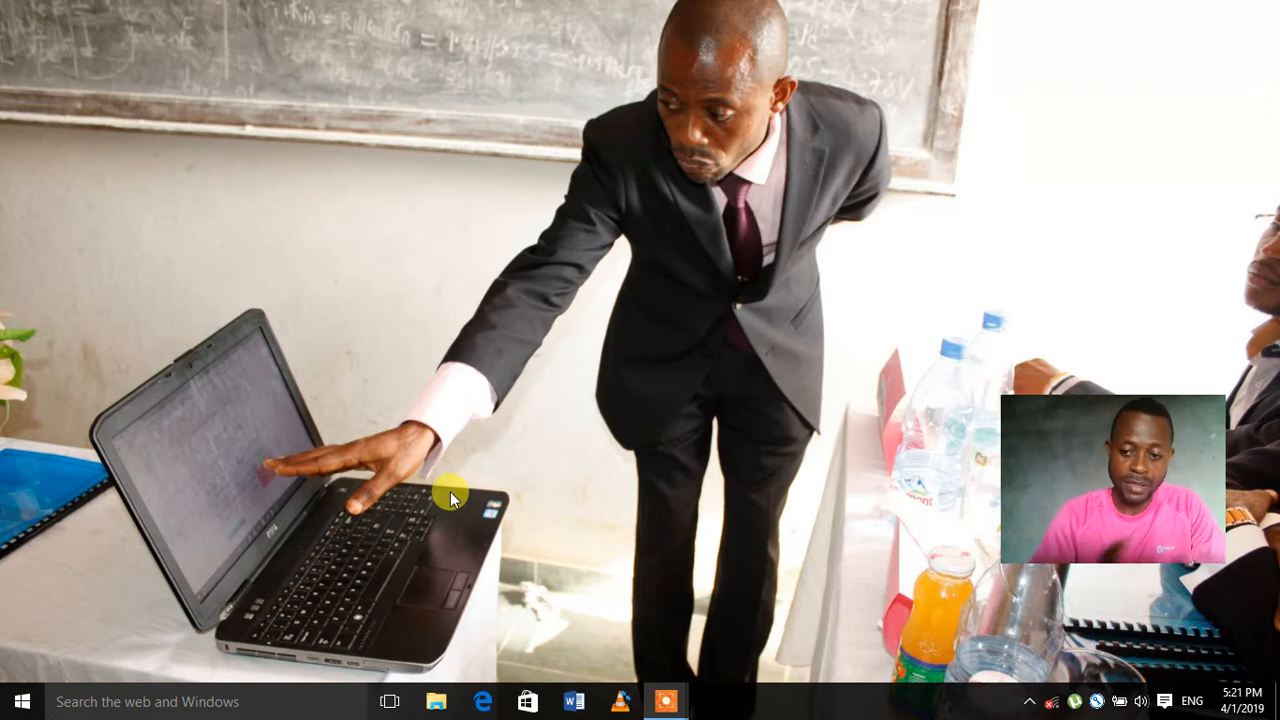
Launch Word and create a new blank document.
key(super)
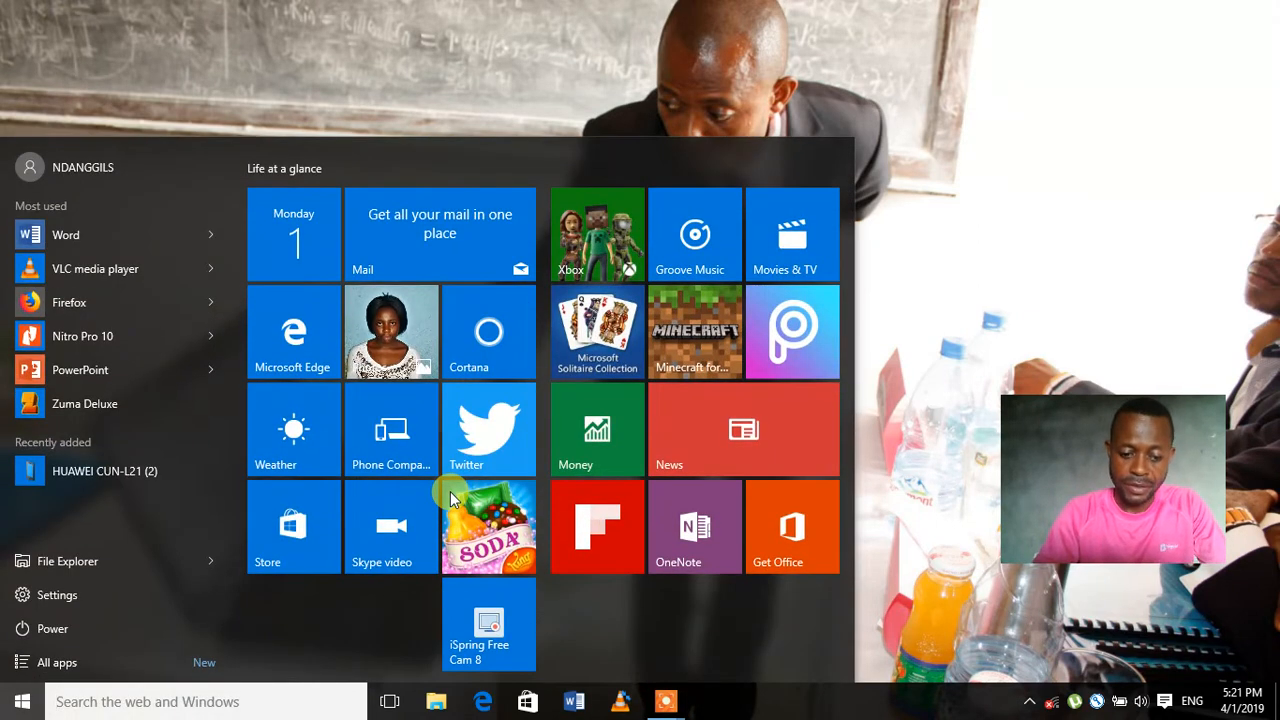
text(WORD)
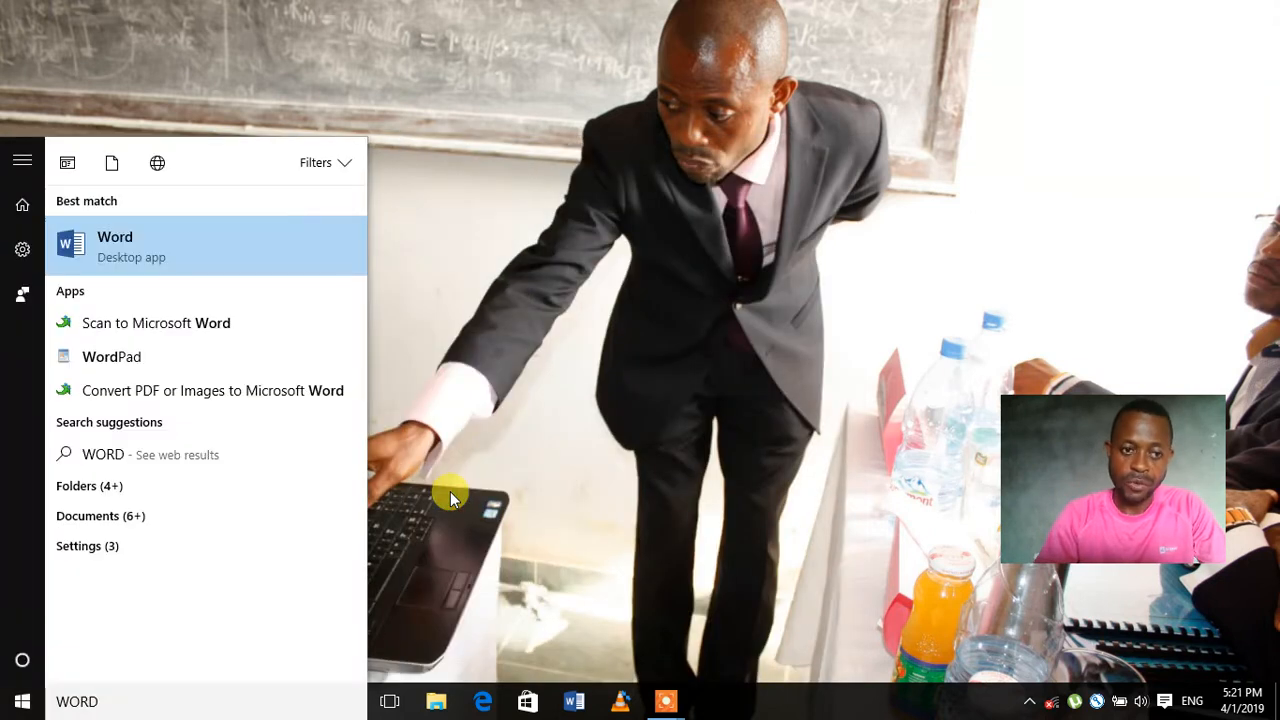
key(Return)
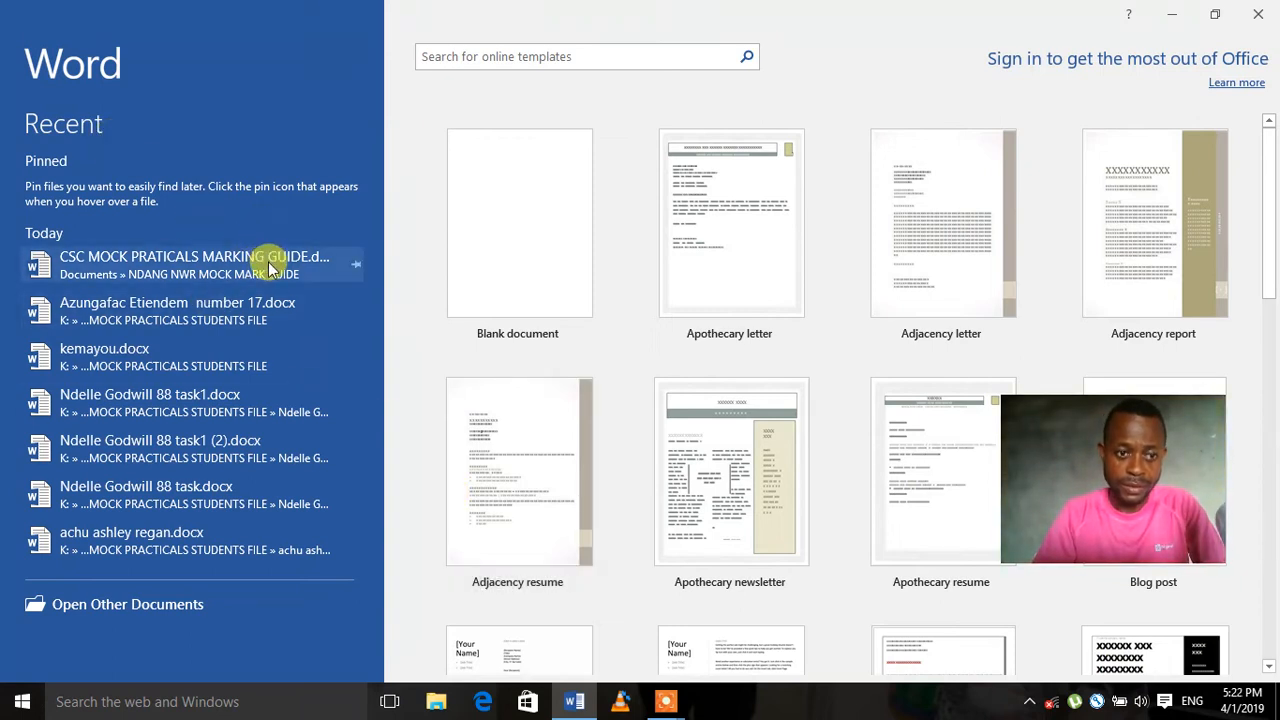
click(531, 247)
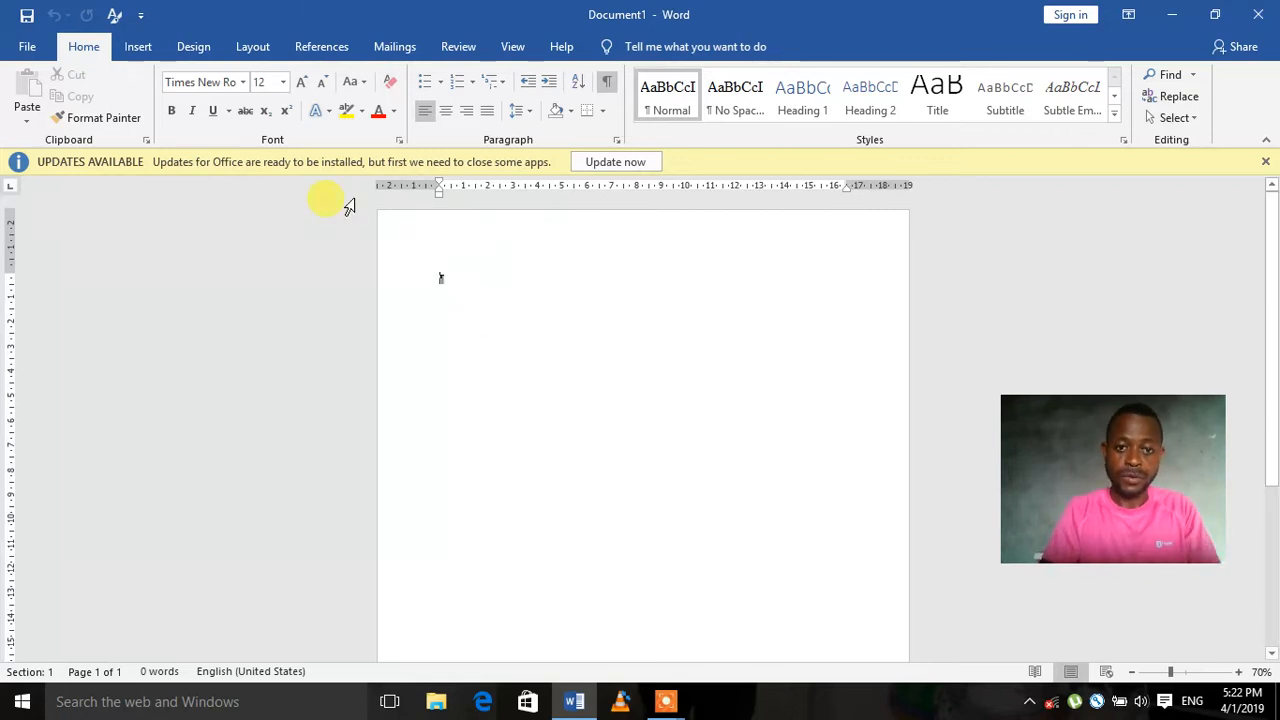
Set the title formatting to Arial Black, size 18, with bold and underline turned on.
click(243, 82)
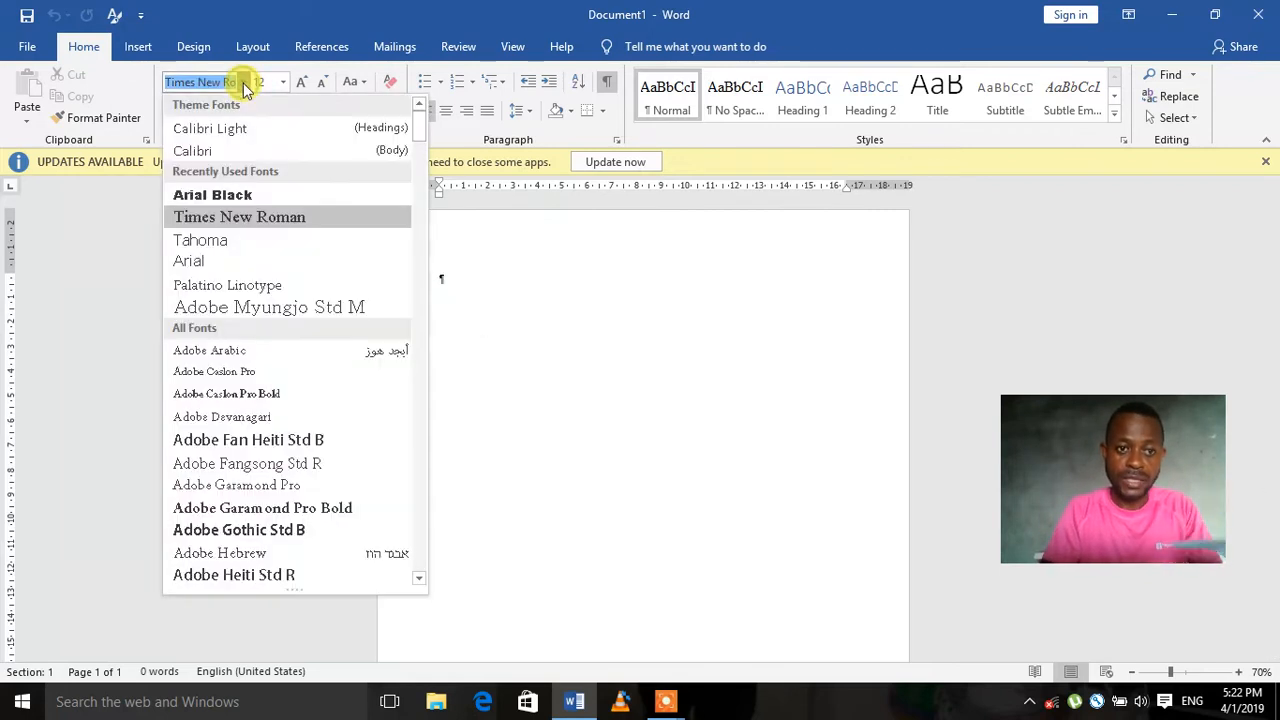
click(264, 197)
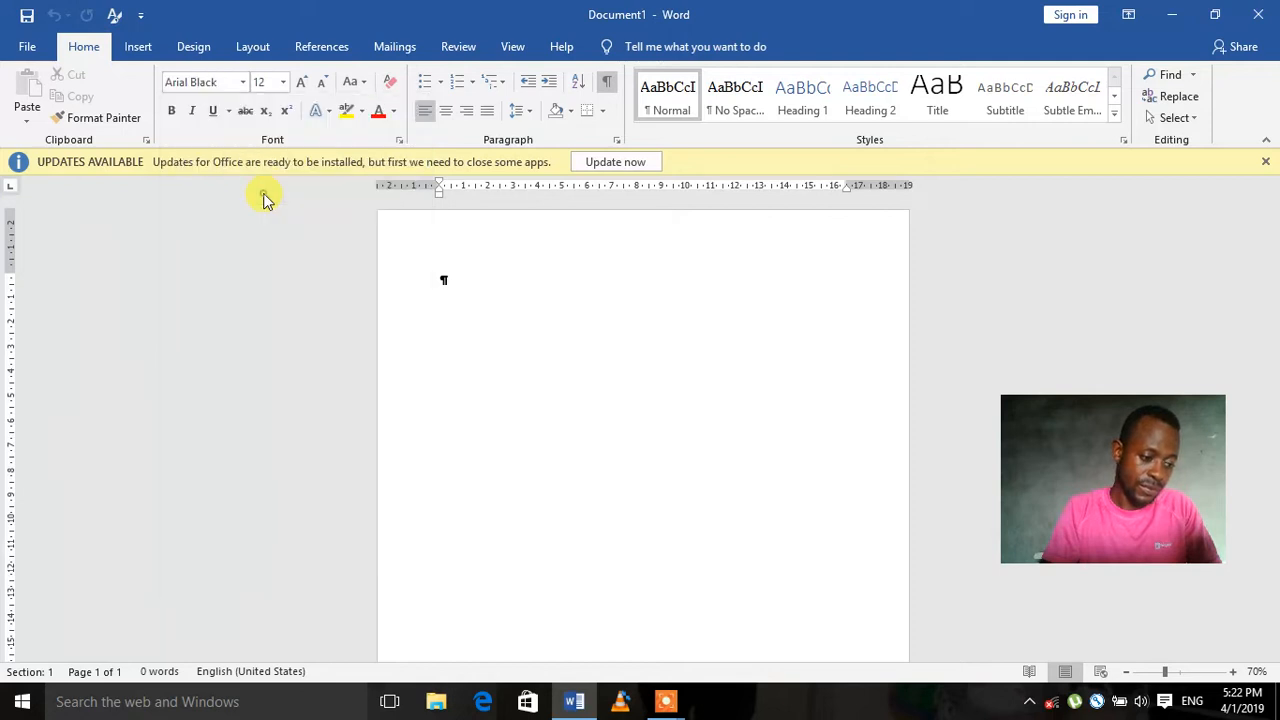
click(285, 84)
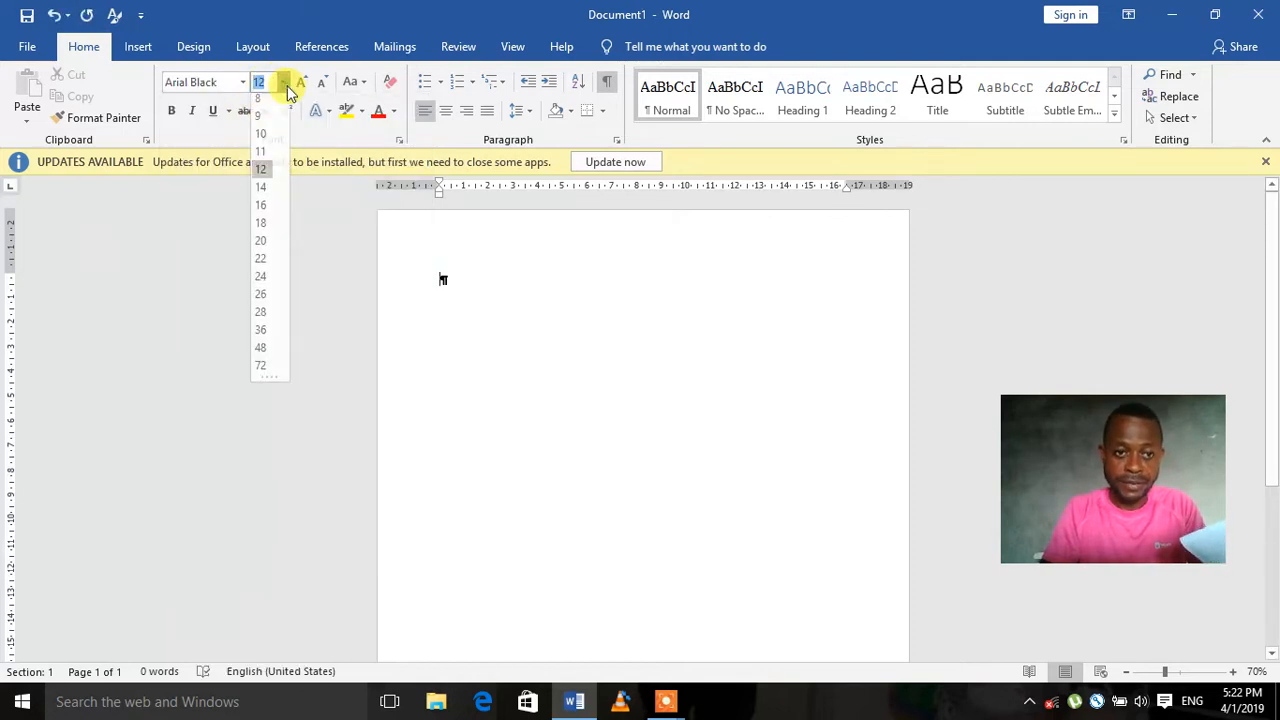
click(264, 224)
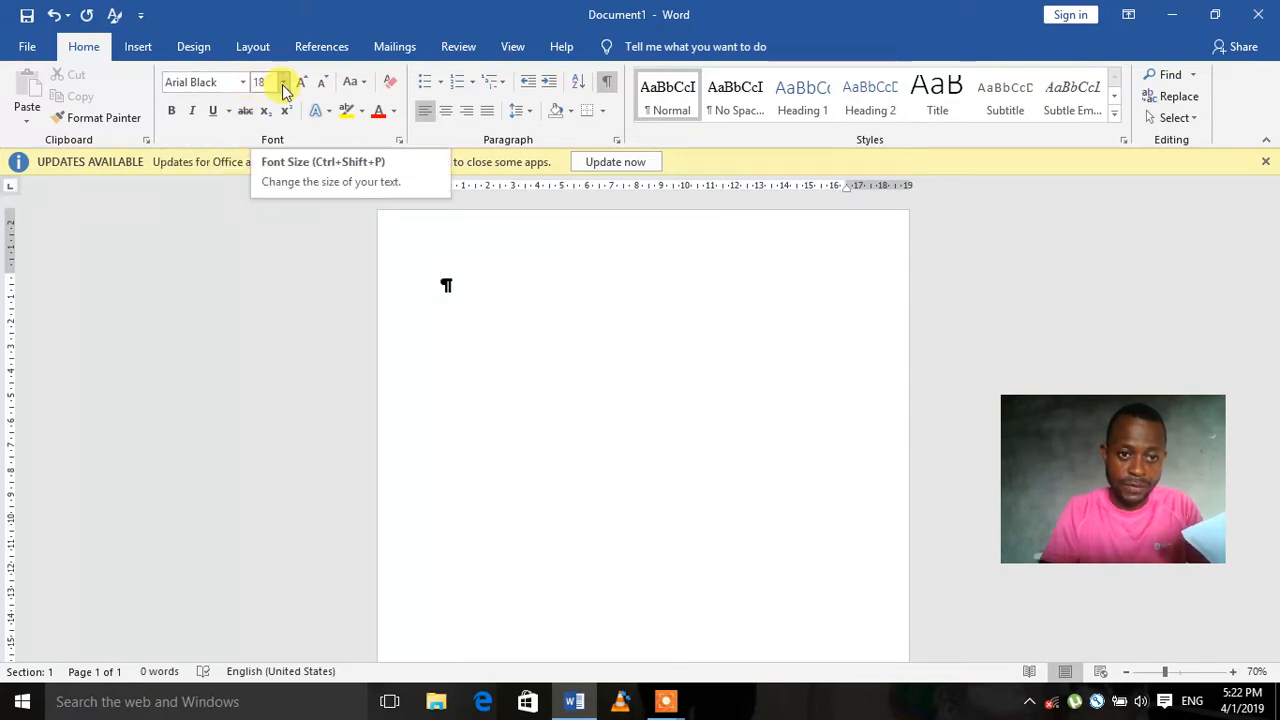
click(171, 111)
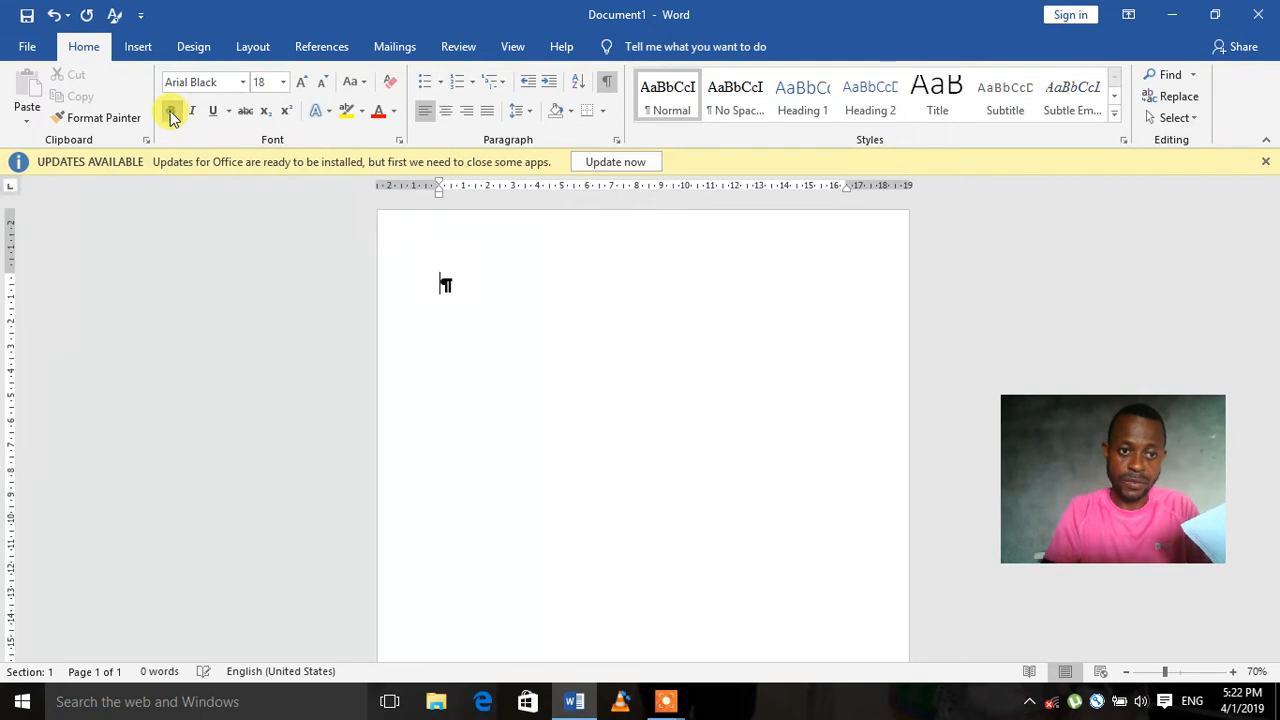
click(212, 111)
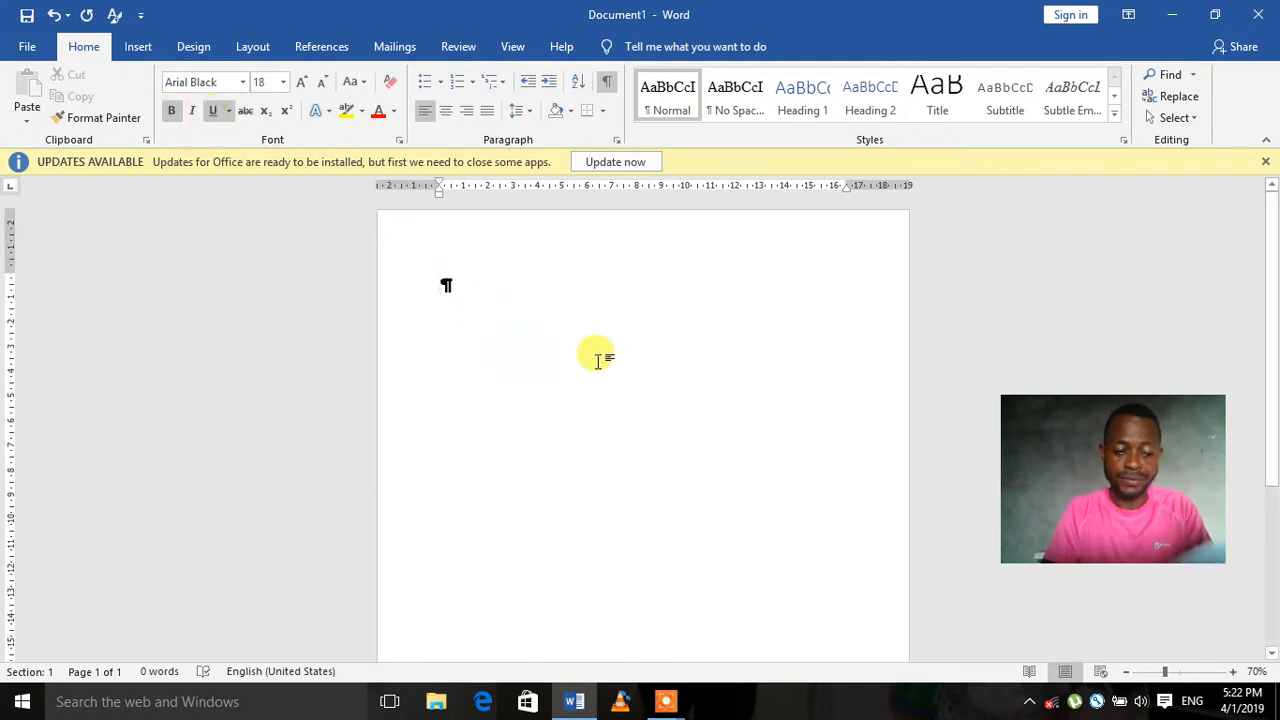
Write the title "Using and integrating ICTs in Teaching" on the first line of the document.
text(USING)
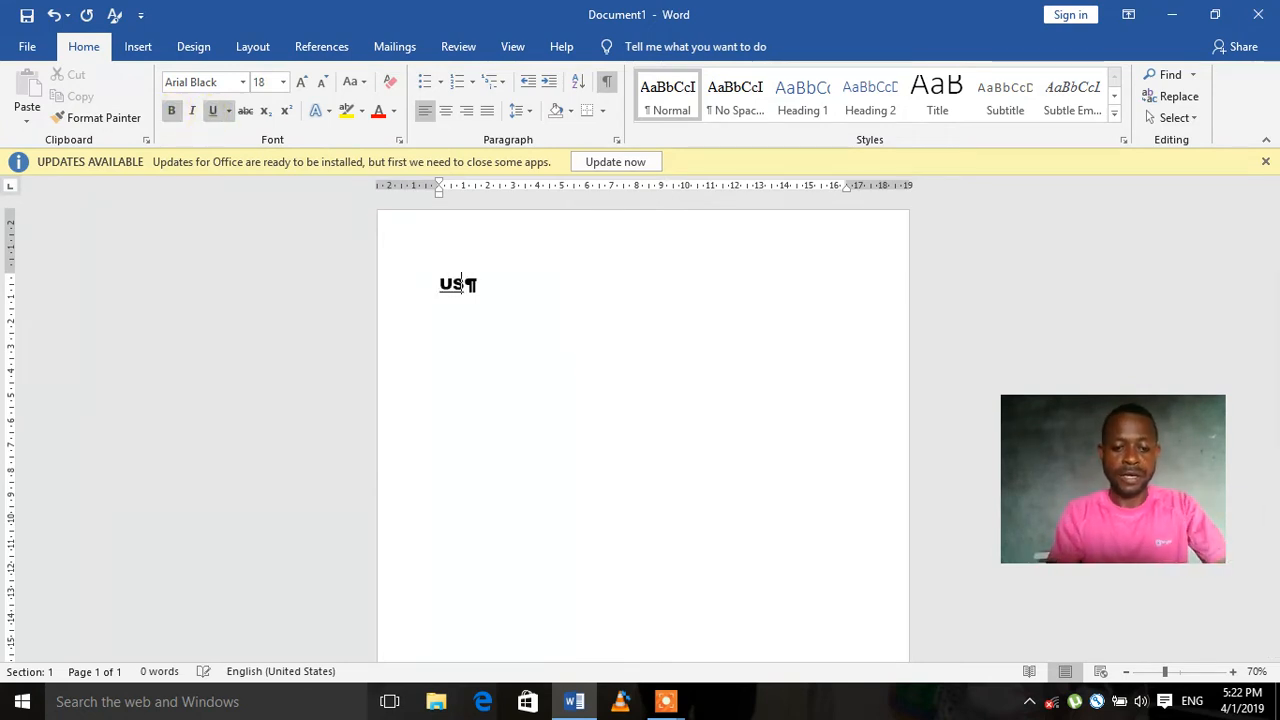
key(BackSpace)
key(BackSpace)
key(BackSpace)
key(BackSpace)
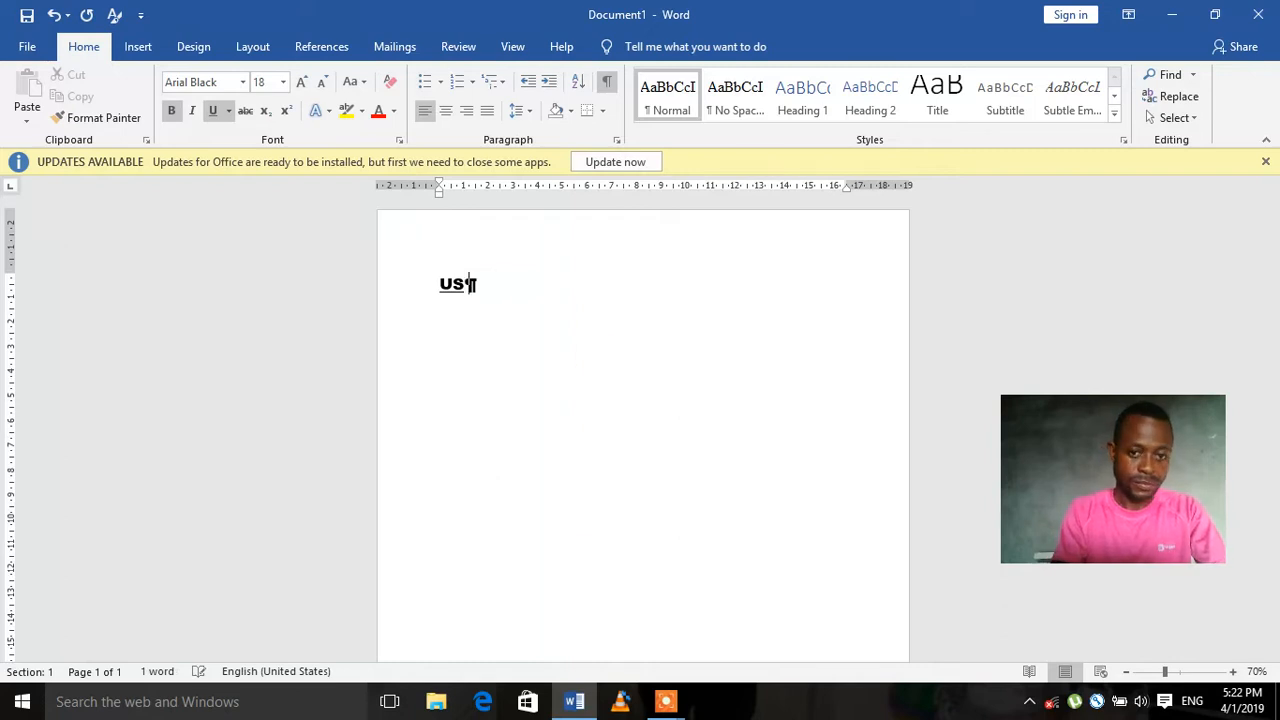
text(sing )
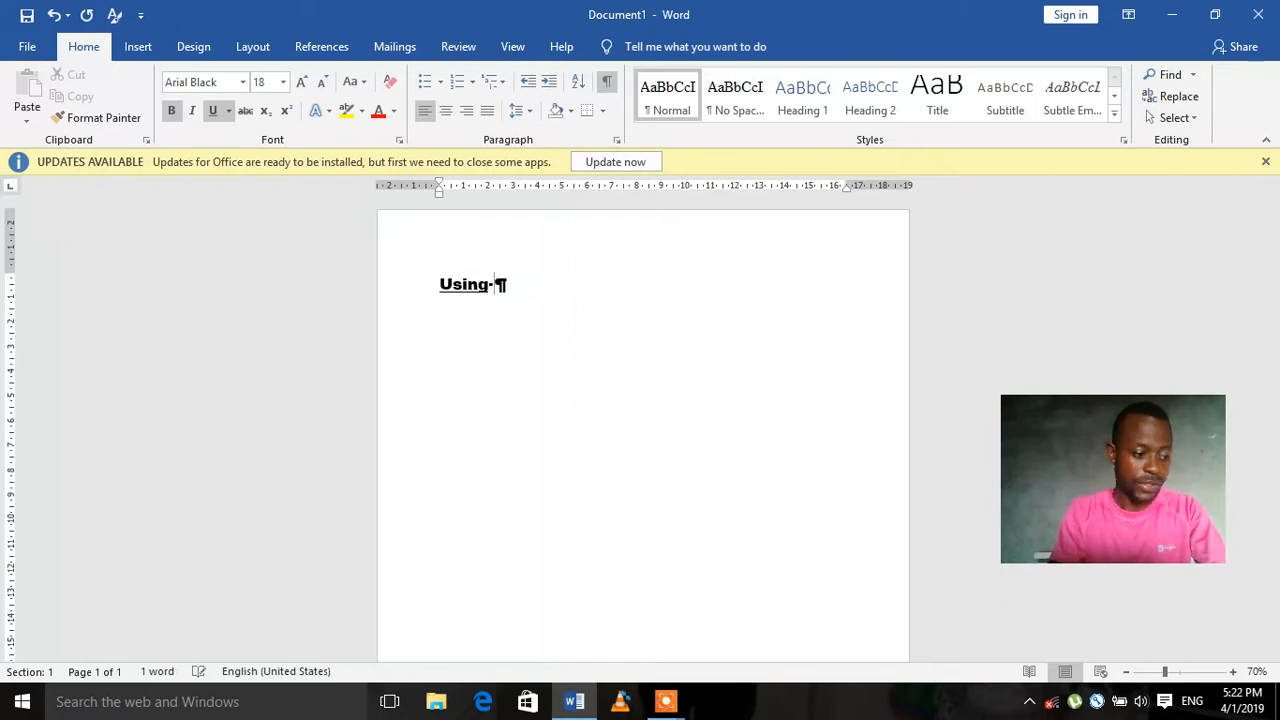
text(and integr)
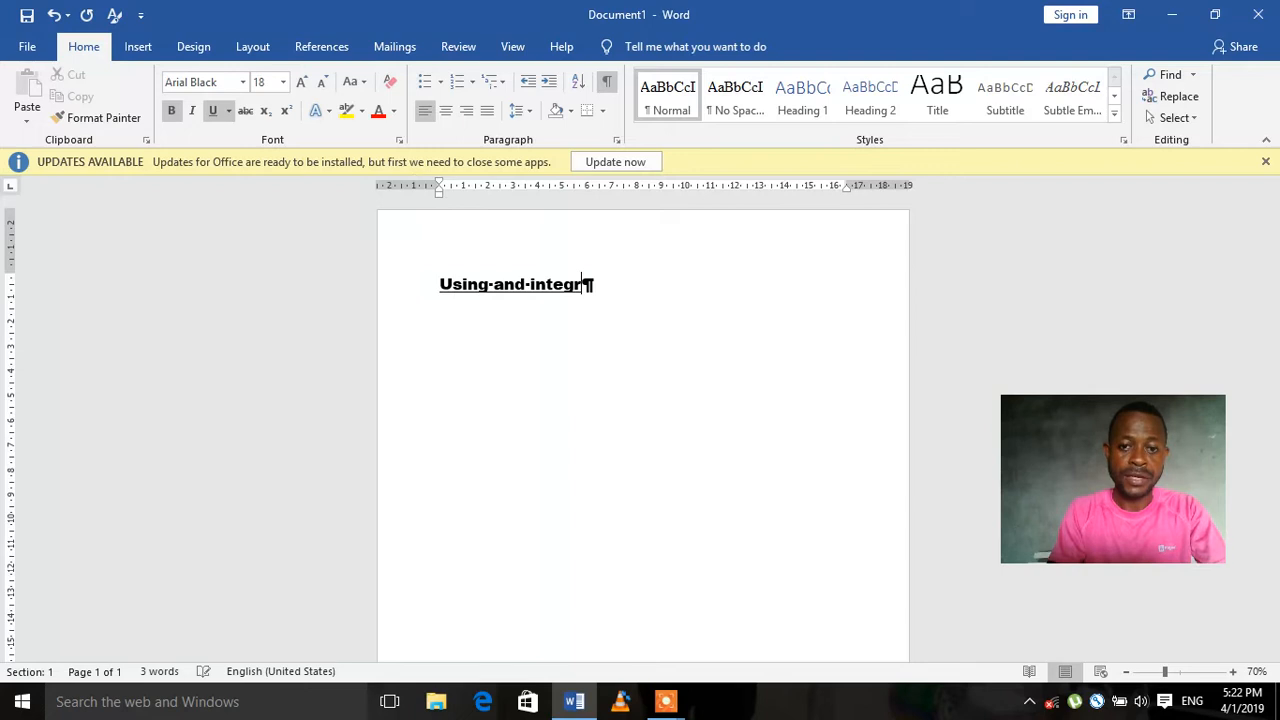
text(ating ICT)
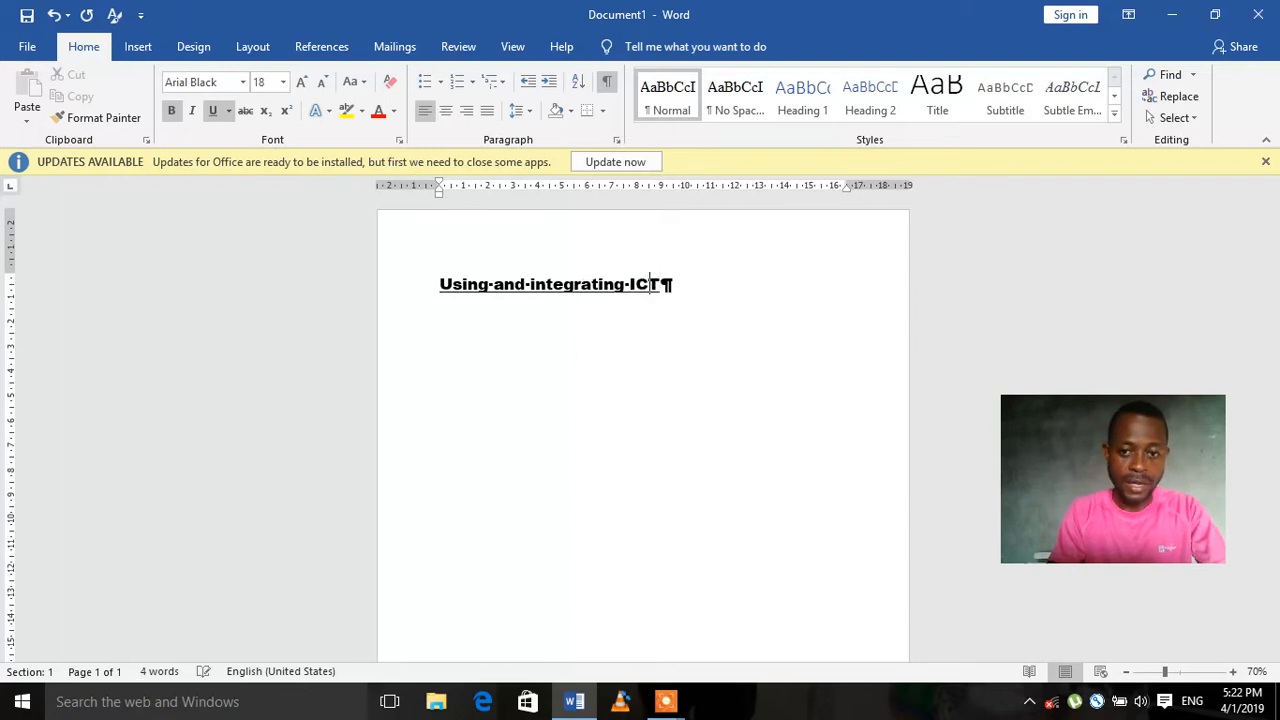
text(s in )
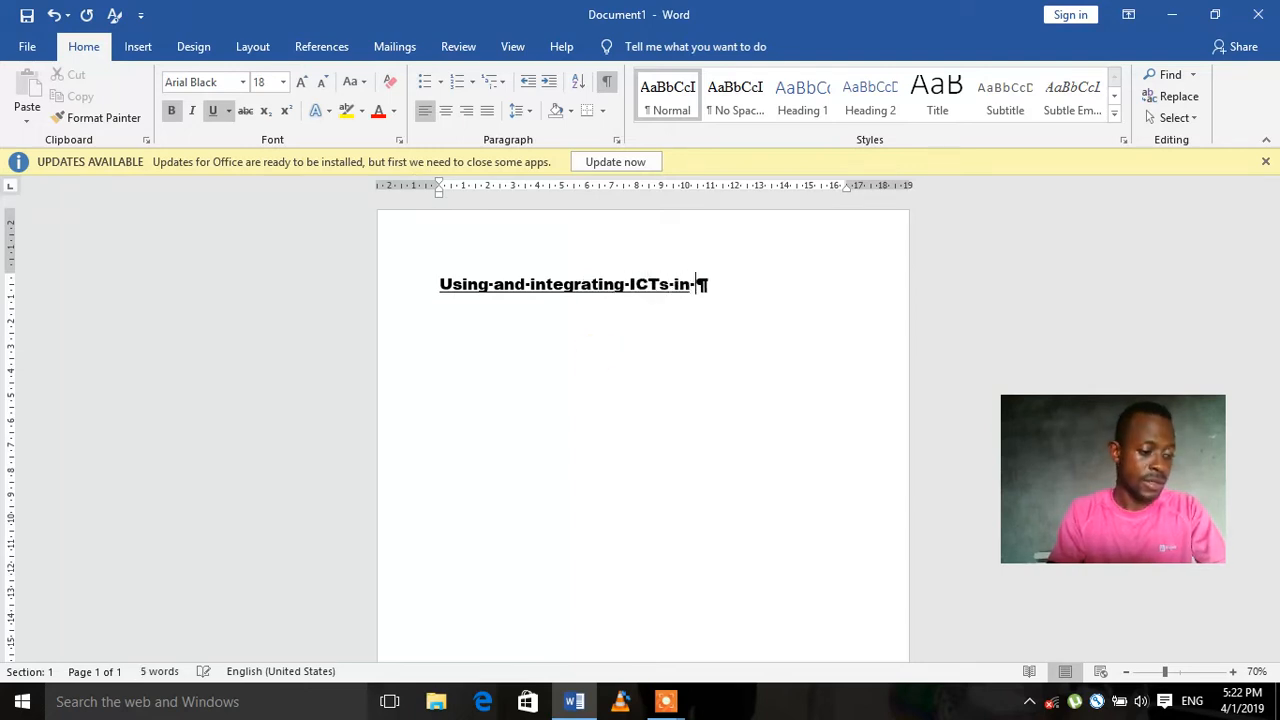
text(Teaching)
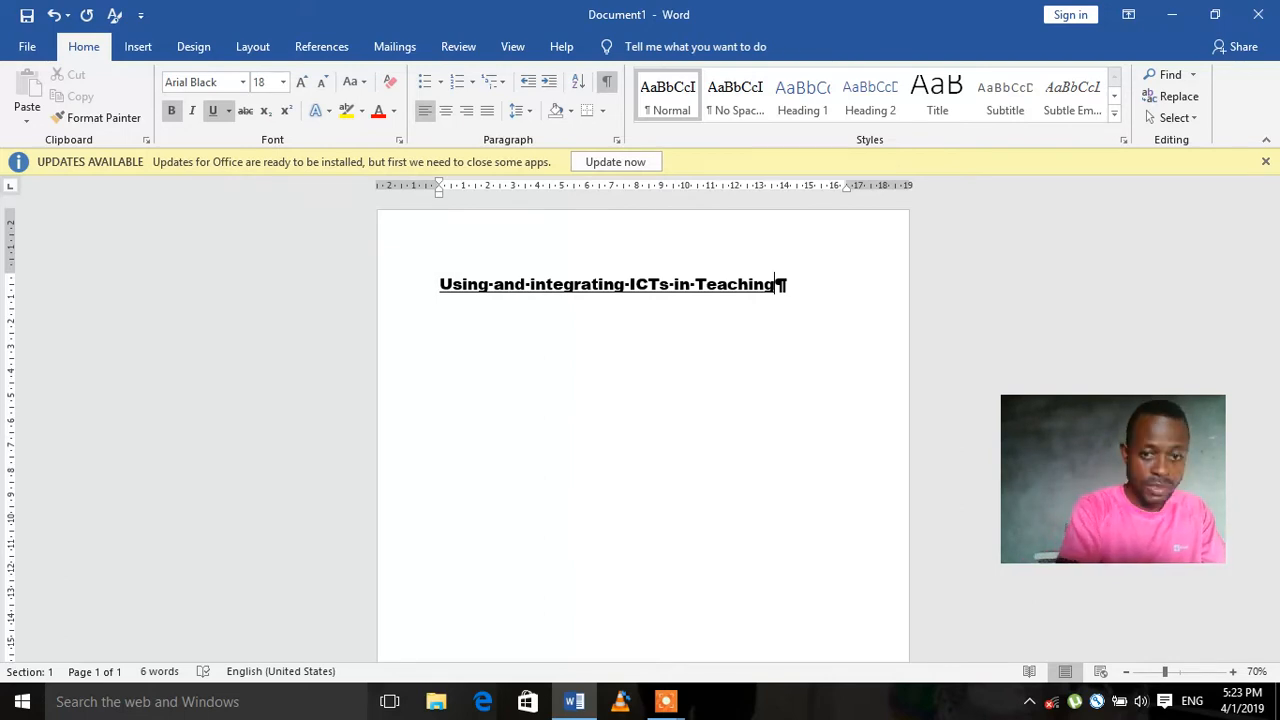
Set the document's paper size to Legal, 21.59 cm x 35.56 cm.
click(252, 47)
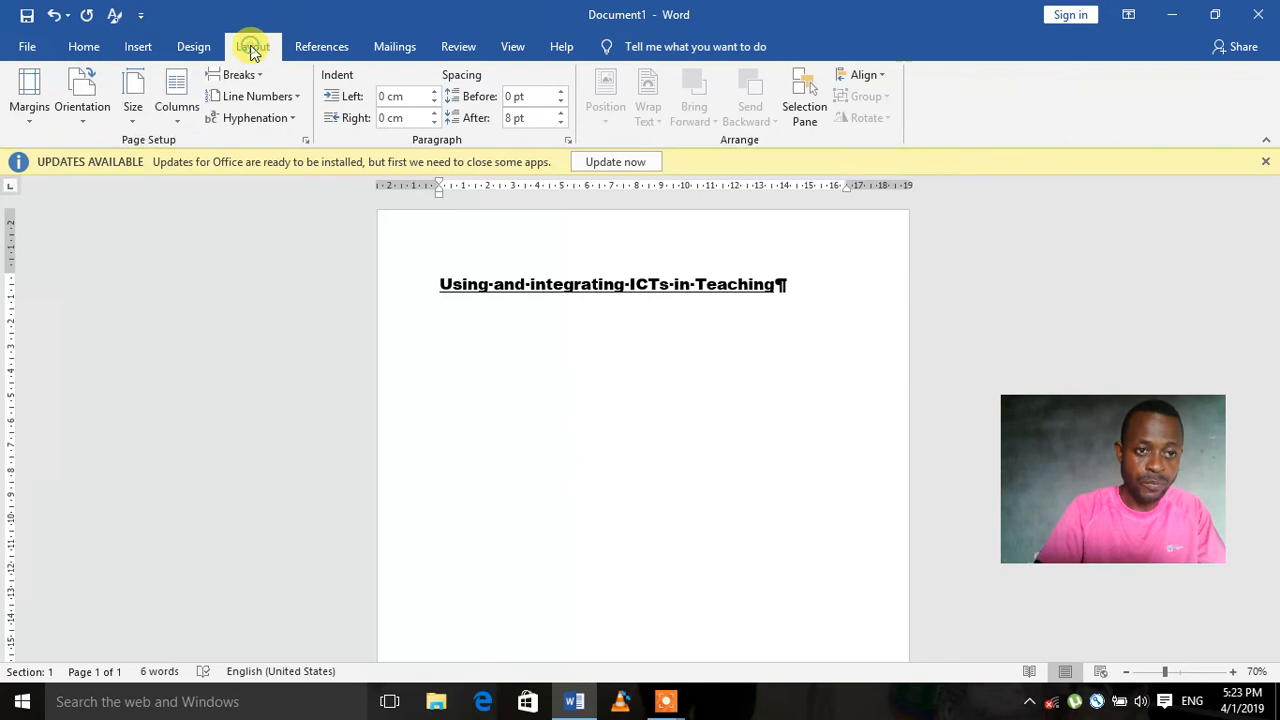
click(138, 127)
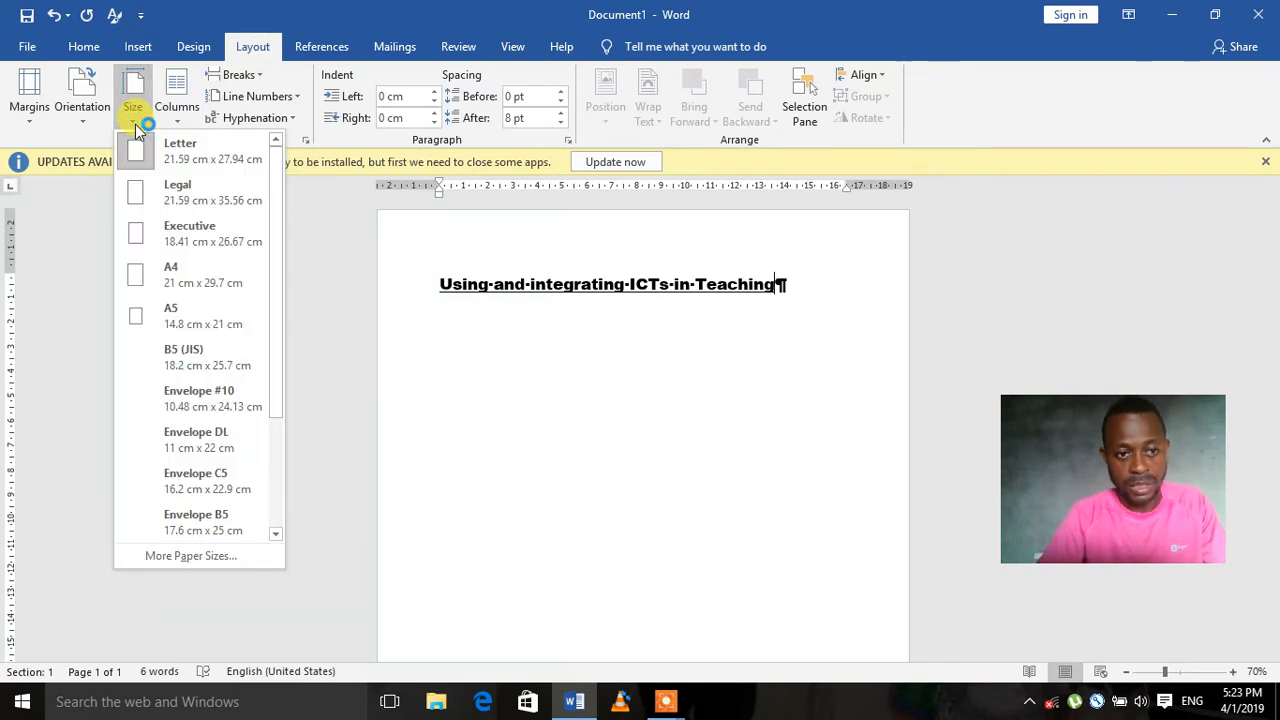
click(200, 198)
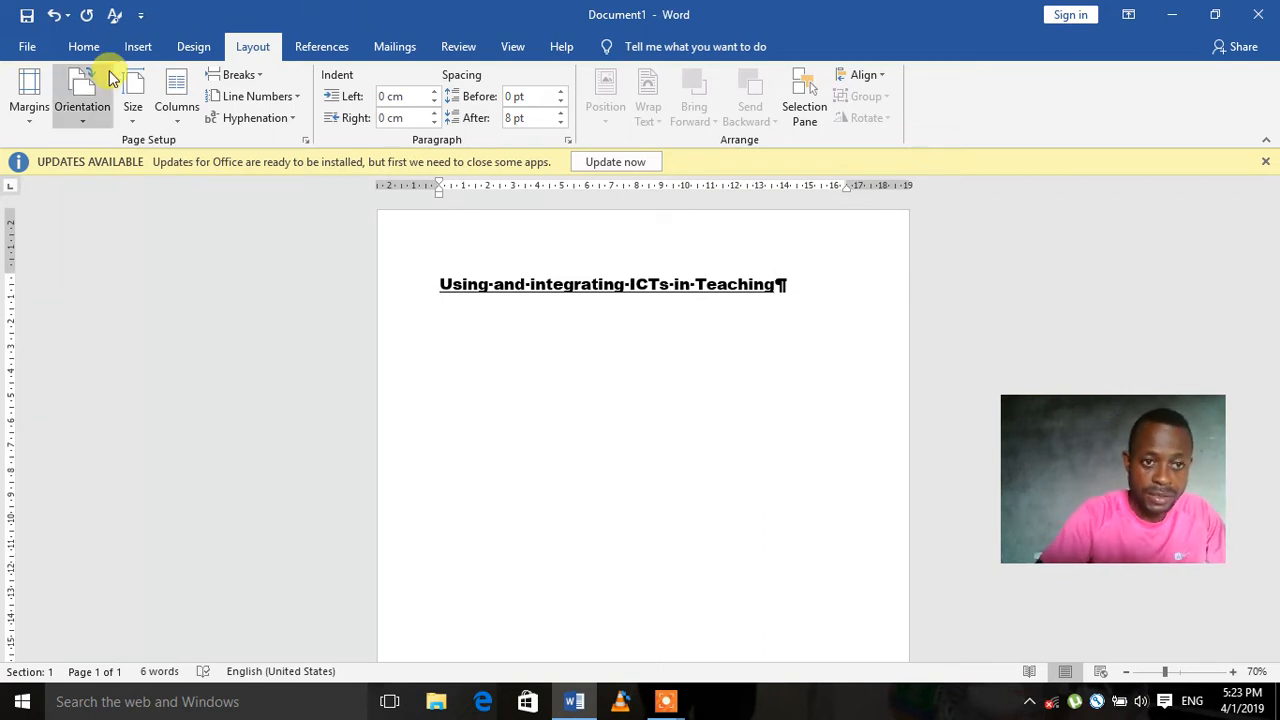
Open the recent document CSC MOCK PRATICALS MARKING GUIDE.docx.
key(ctrl+o)
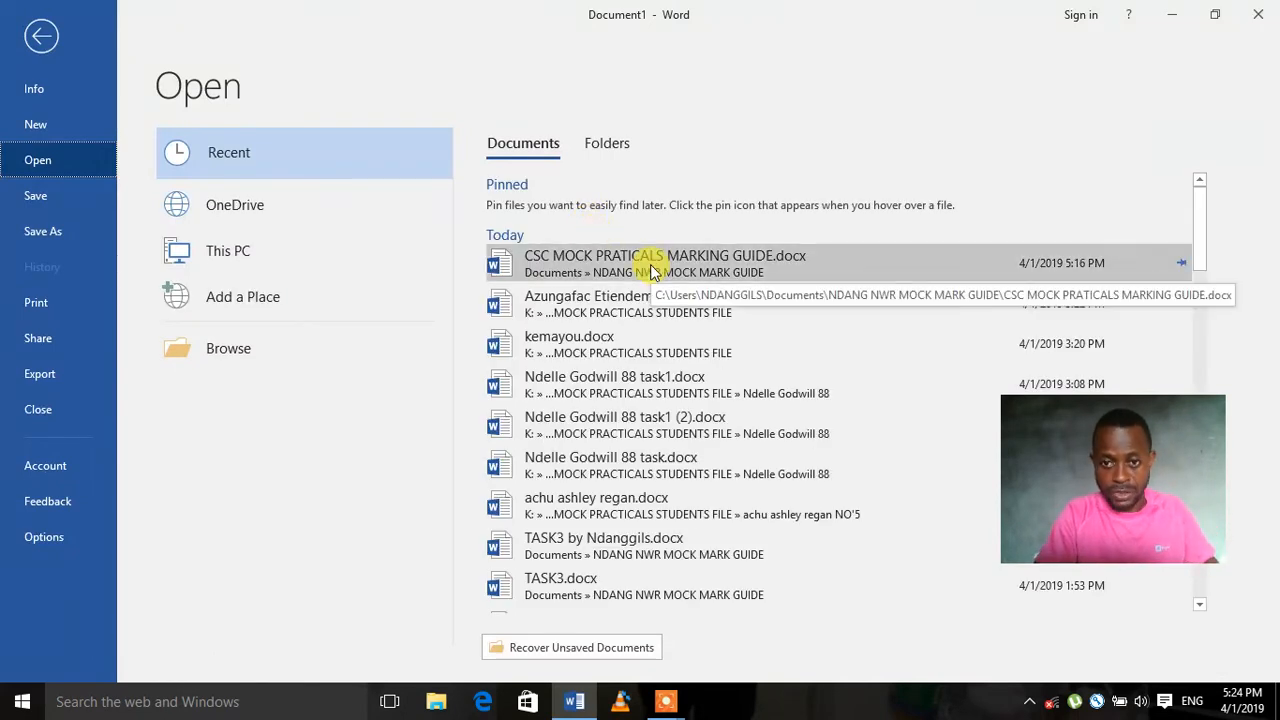
click(650, 266)
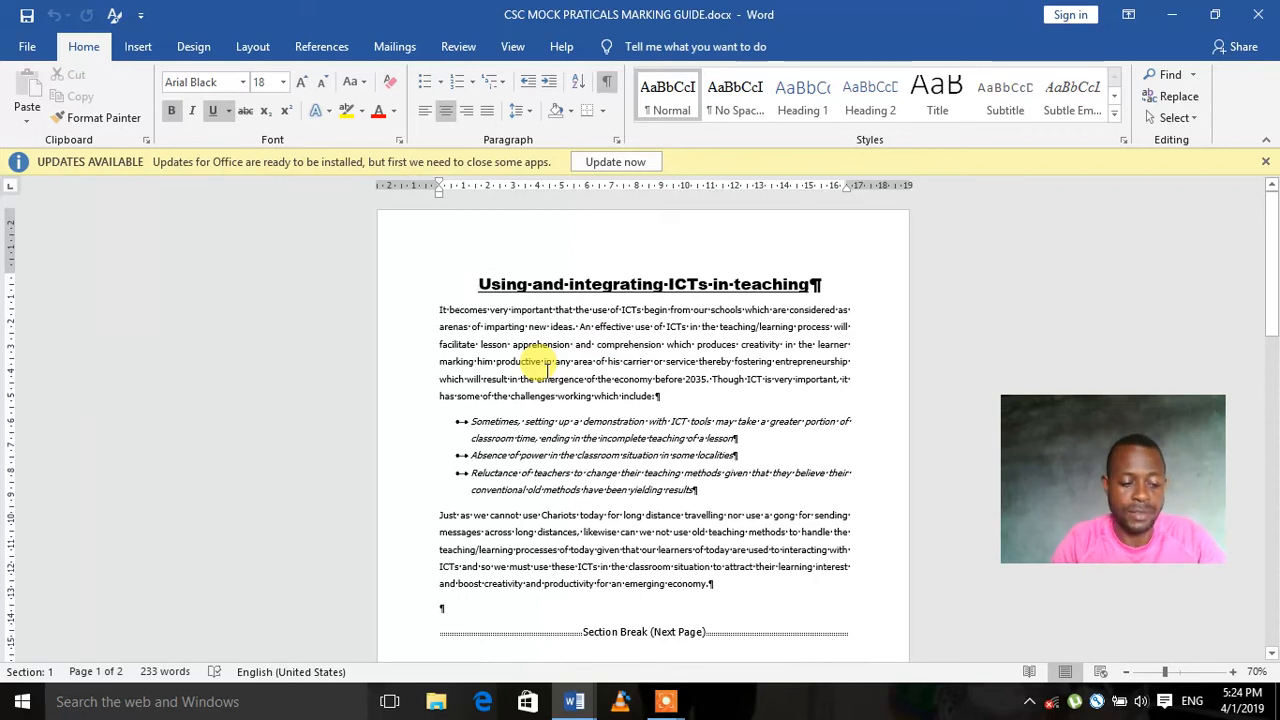
Examine the font formatting of the title and the font, size and line spacing of the first body paragraph.
double_click(560, 284)
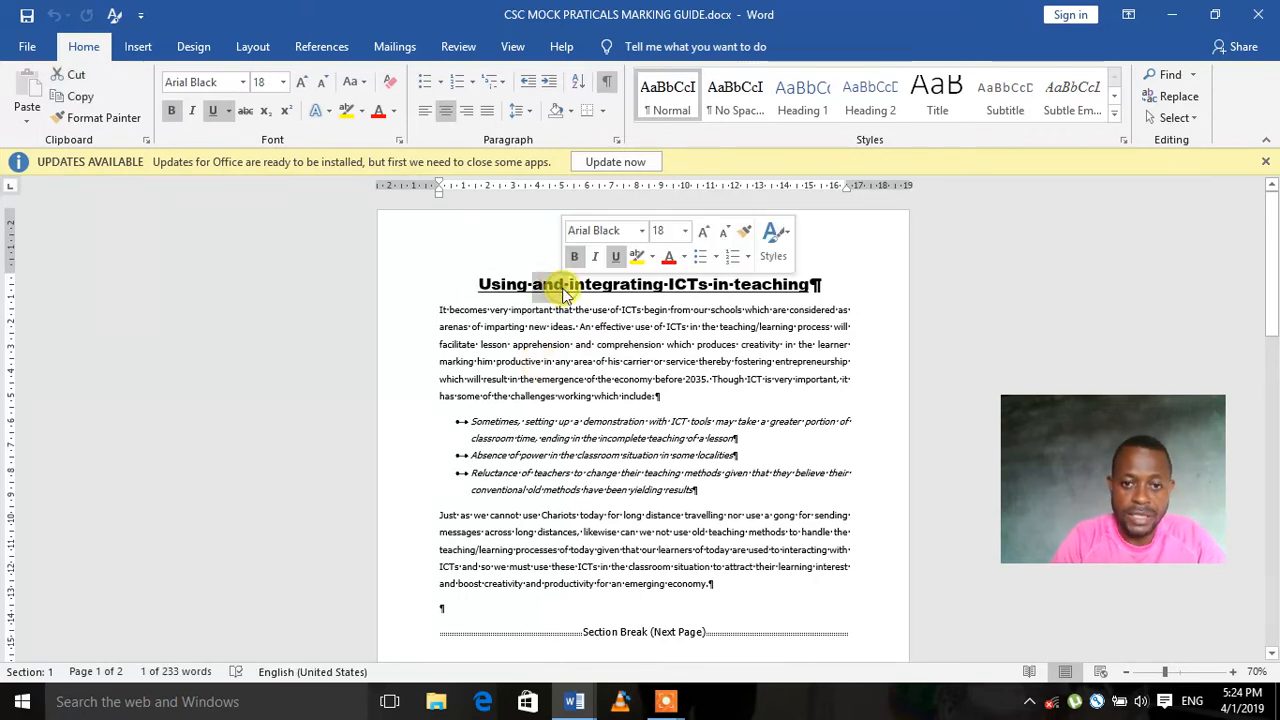
click(565, 291)
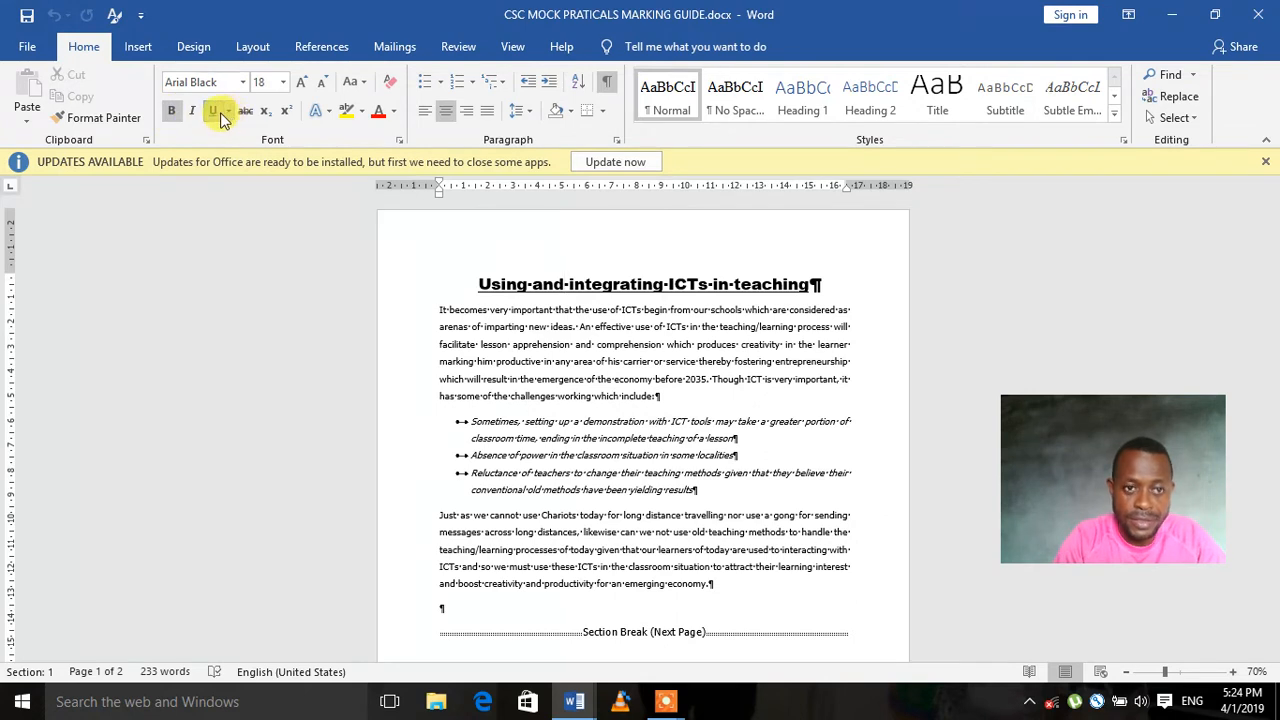
drag(465, 318, 487, 335)
click(487, 336)
click(527, 361)
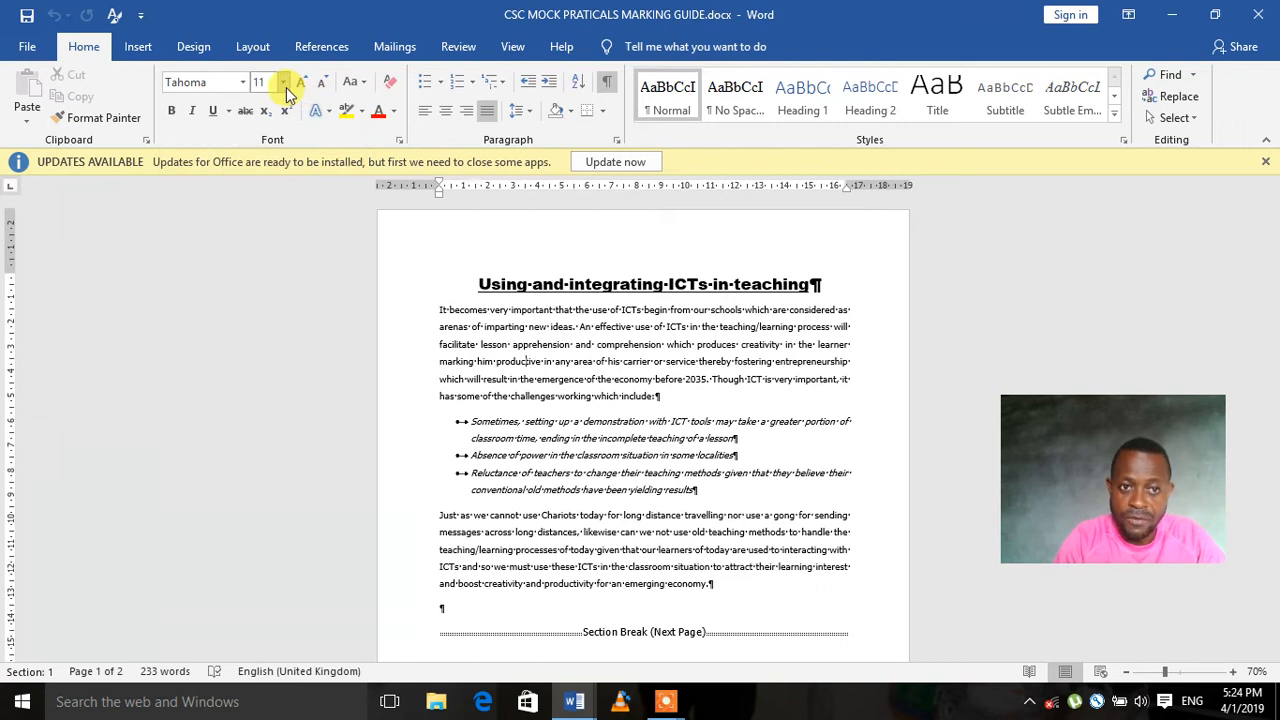
drag(585, 344, 613, 379)
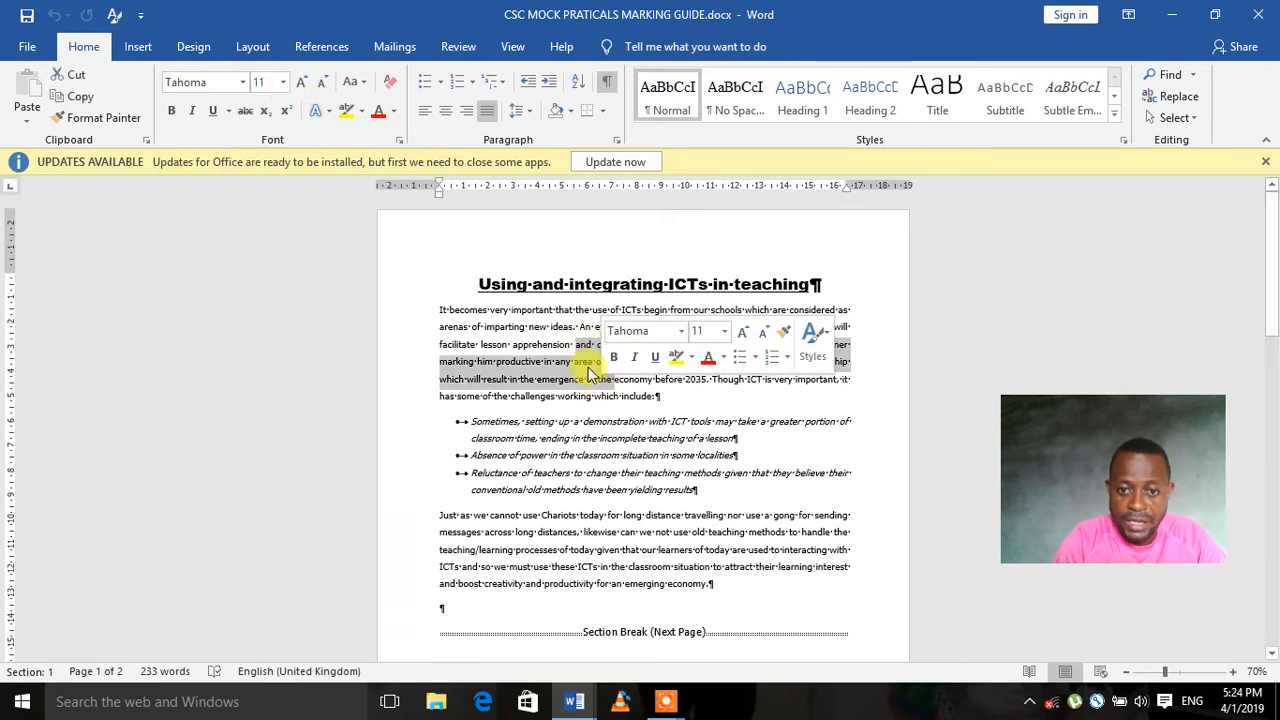
click(516, 110)
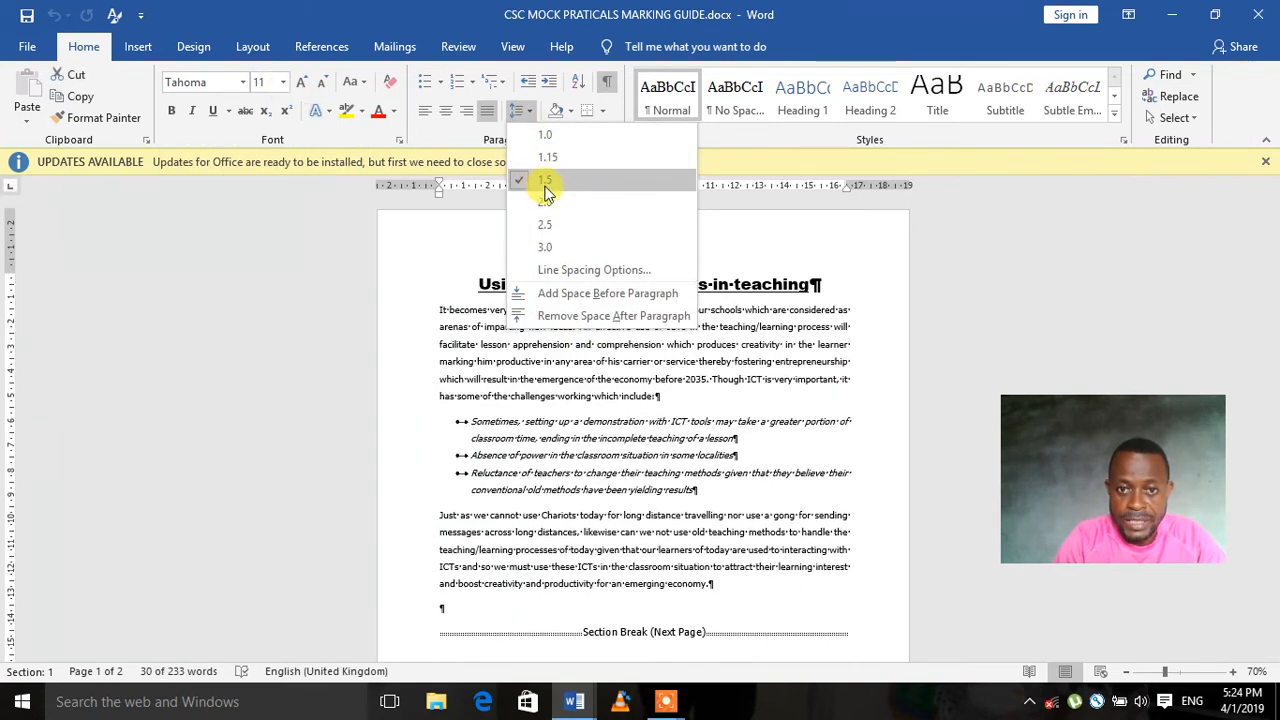
click(654, 378)
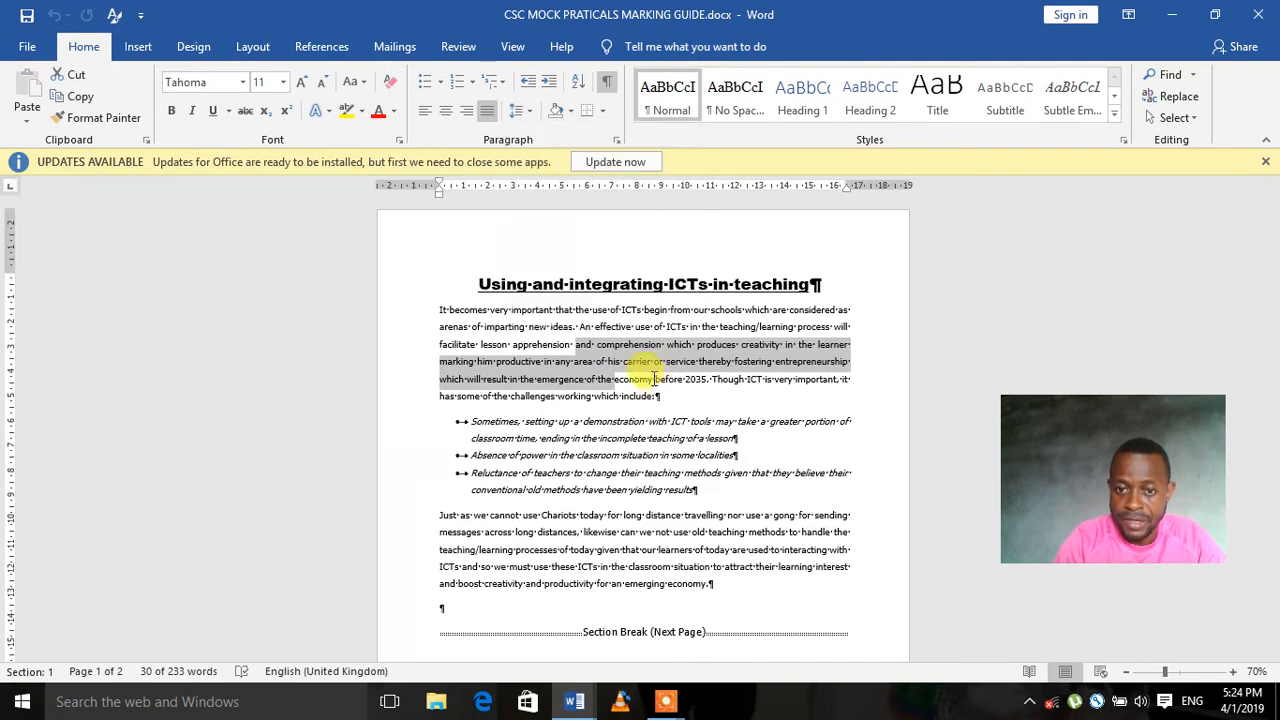
Examine the bulleted list's formatting, the body text's alignment, and the content at the end of page 1 and start of page 2.
click(655, 424)
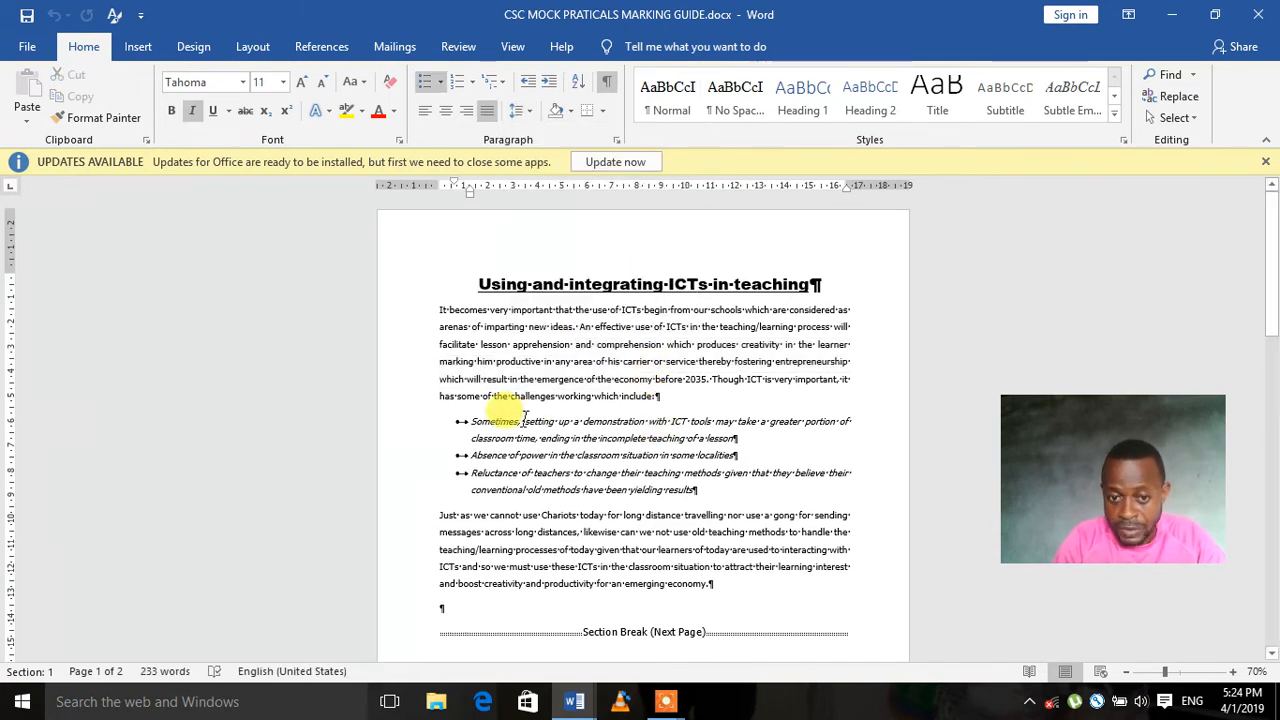
drag(472, 421, 689, 502)
click(613, 455)
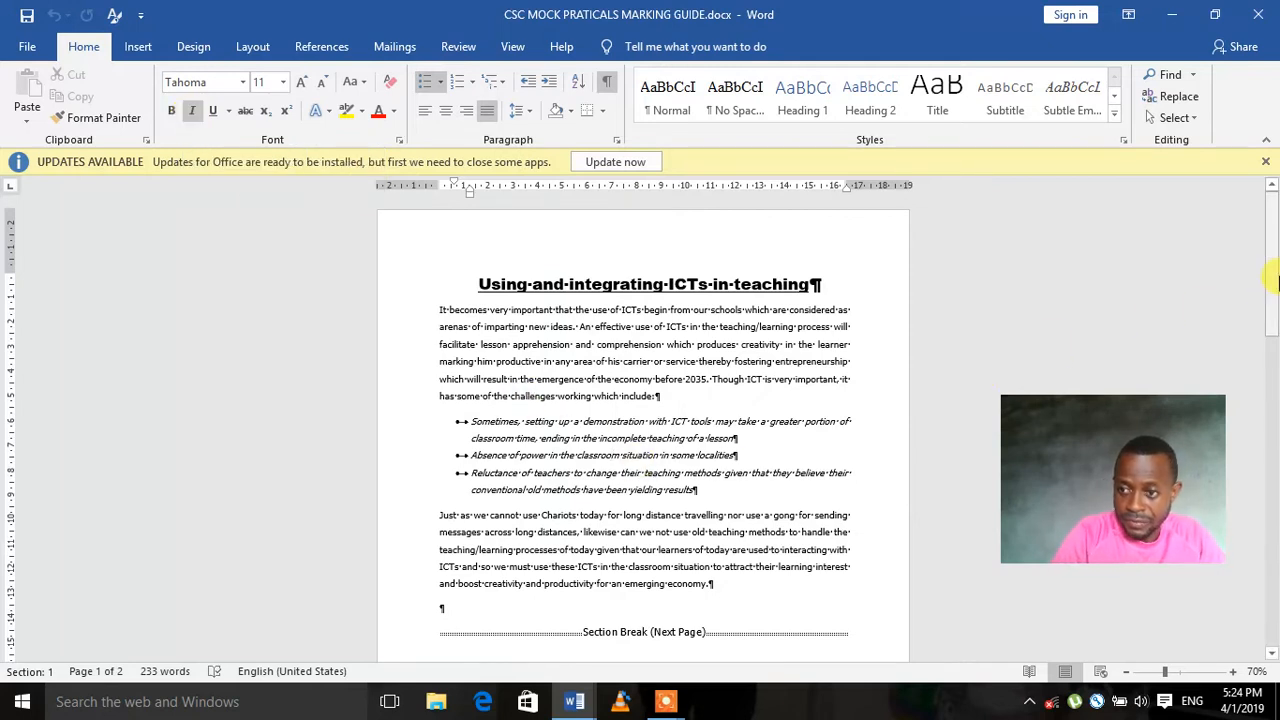
drag(1275, 280, 1273, 307)
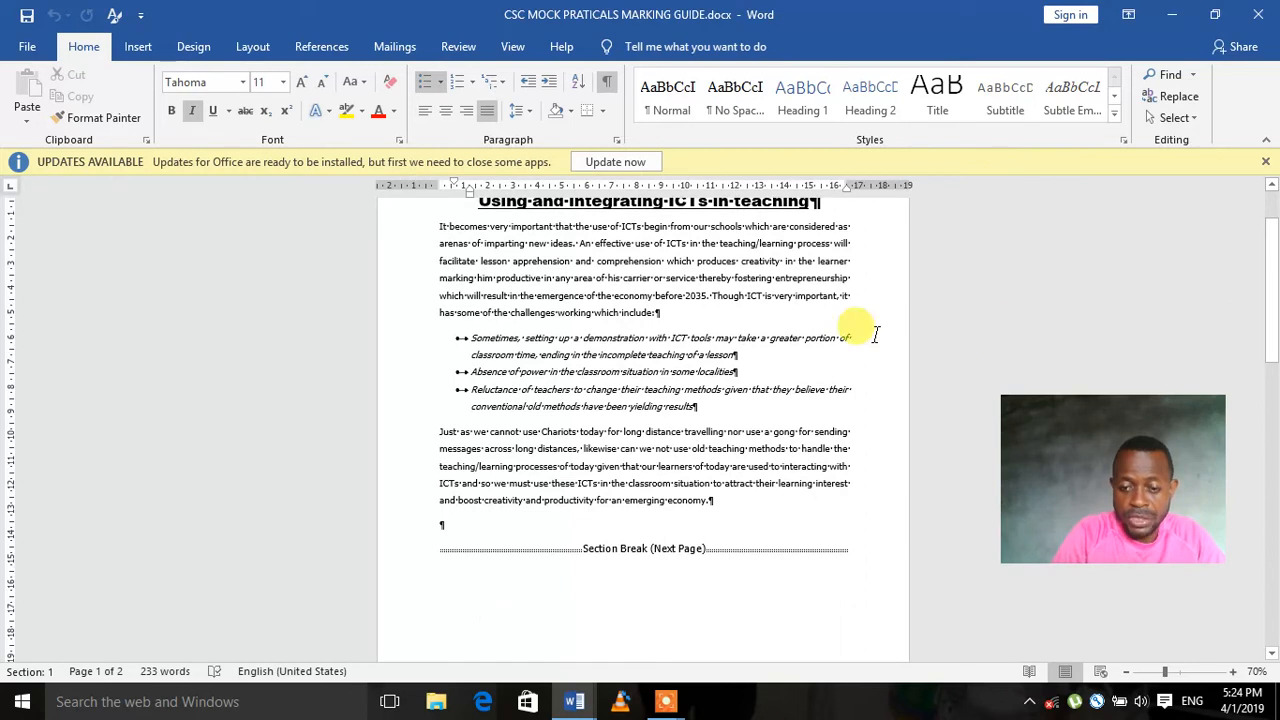
drag(596, 243, 638, 449)
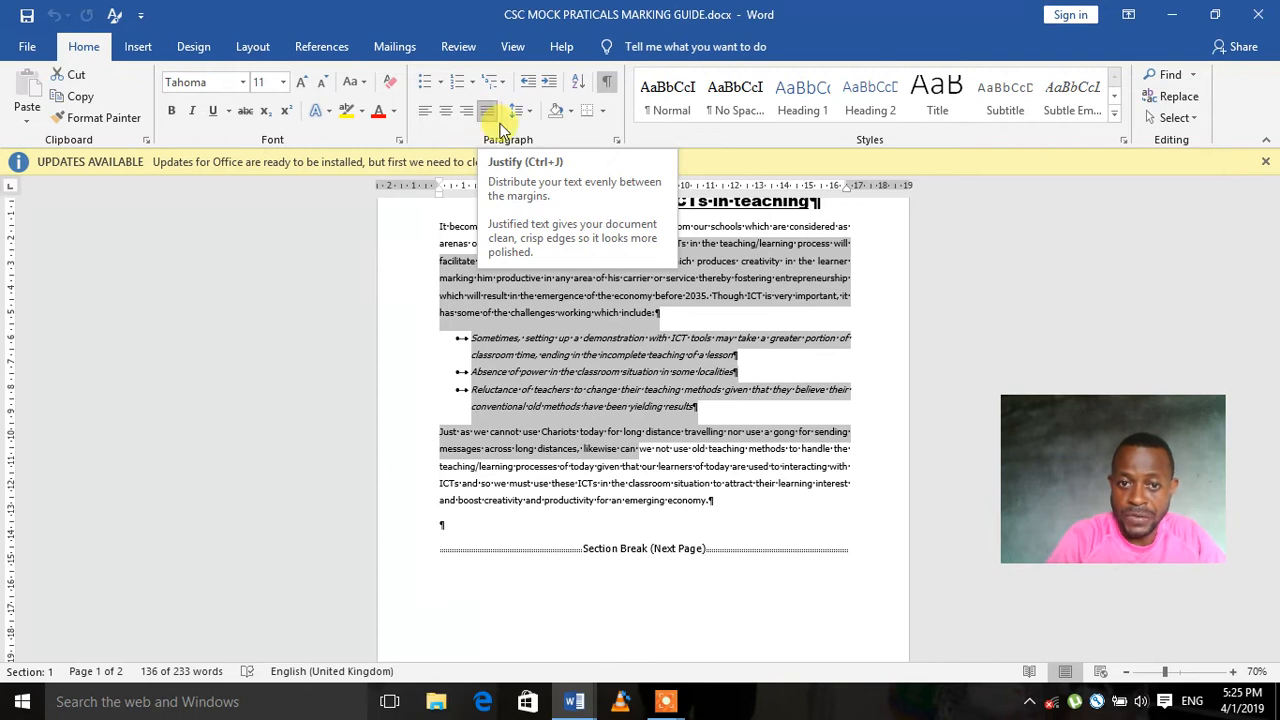
click(530, 373)
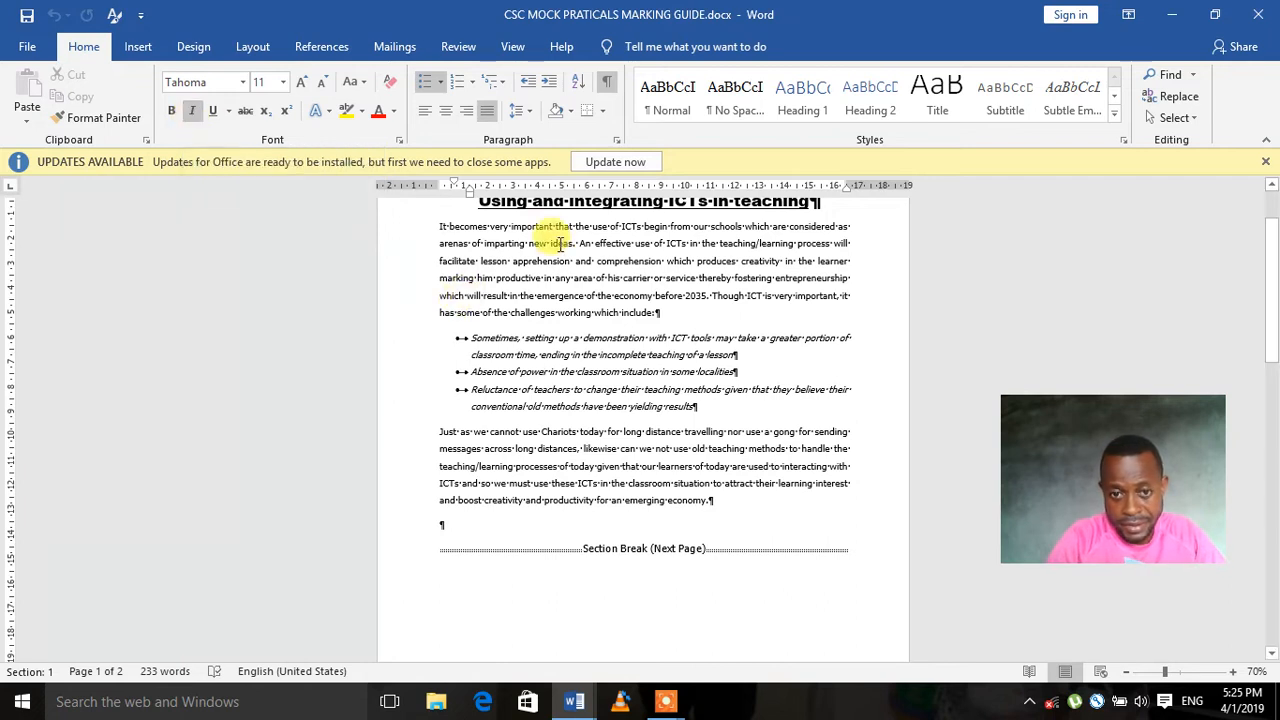
click(529, 205)
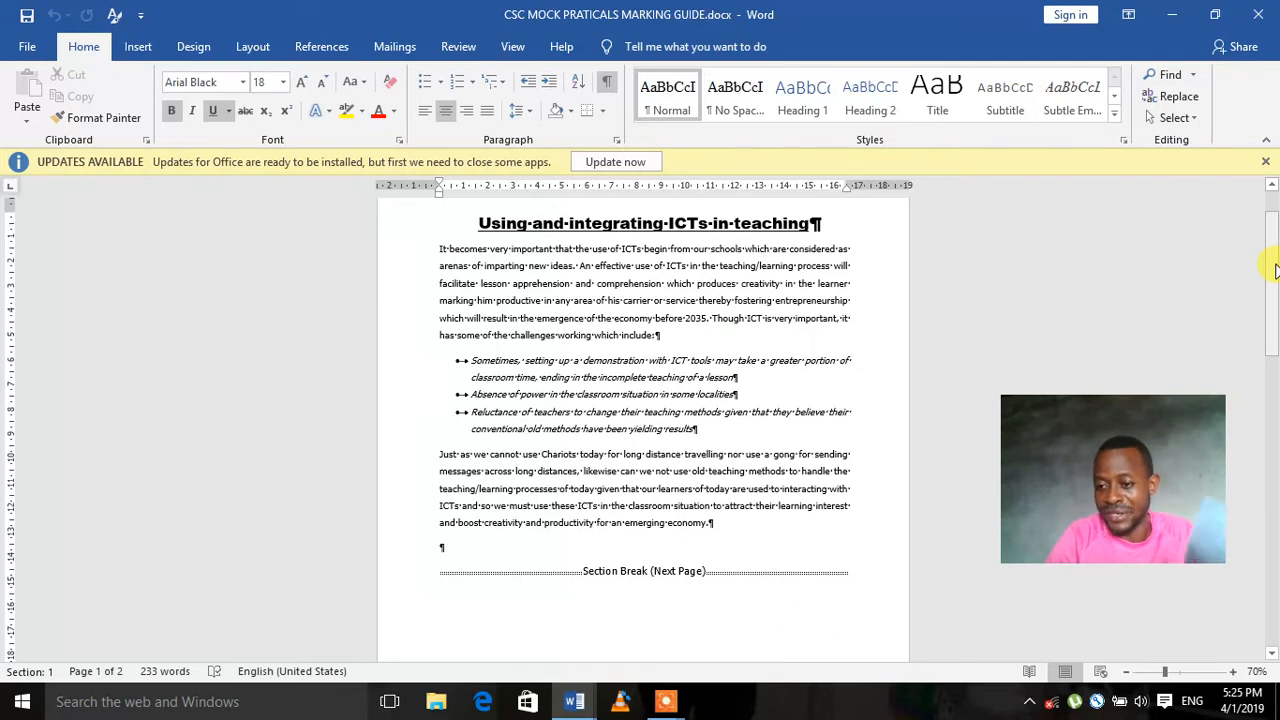
drag(1272, 282, 1272, 446)
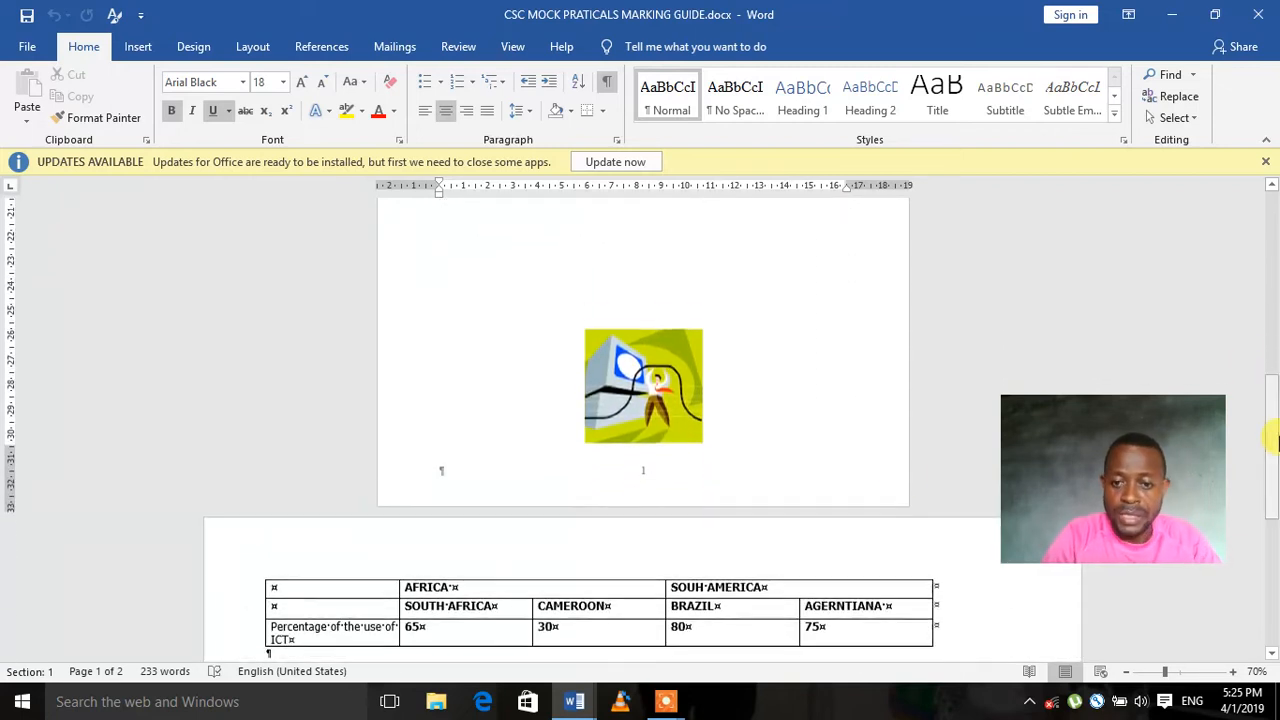
Select the computer picture at the end of page 1 and check the Office product version in the account information.
click(601, 385)
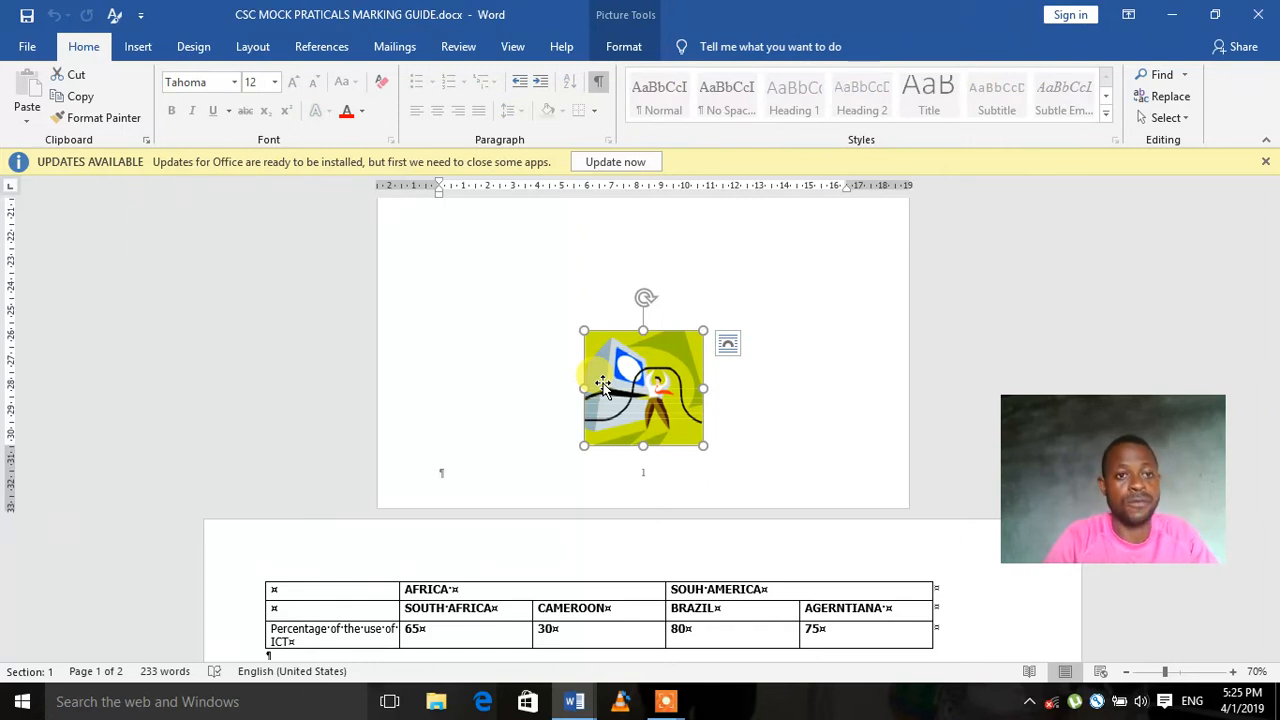
click(138, 46)
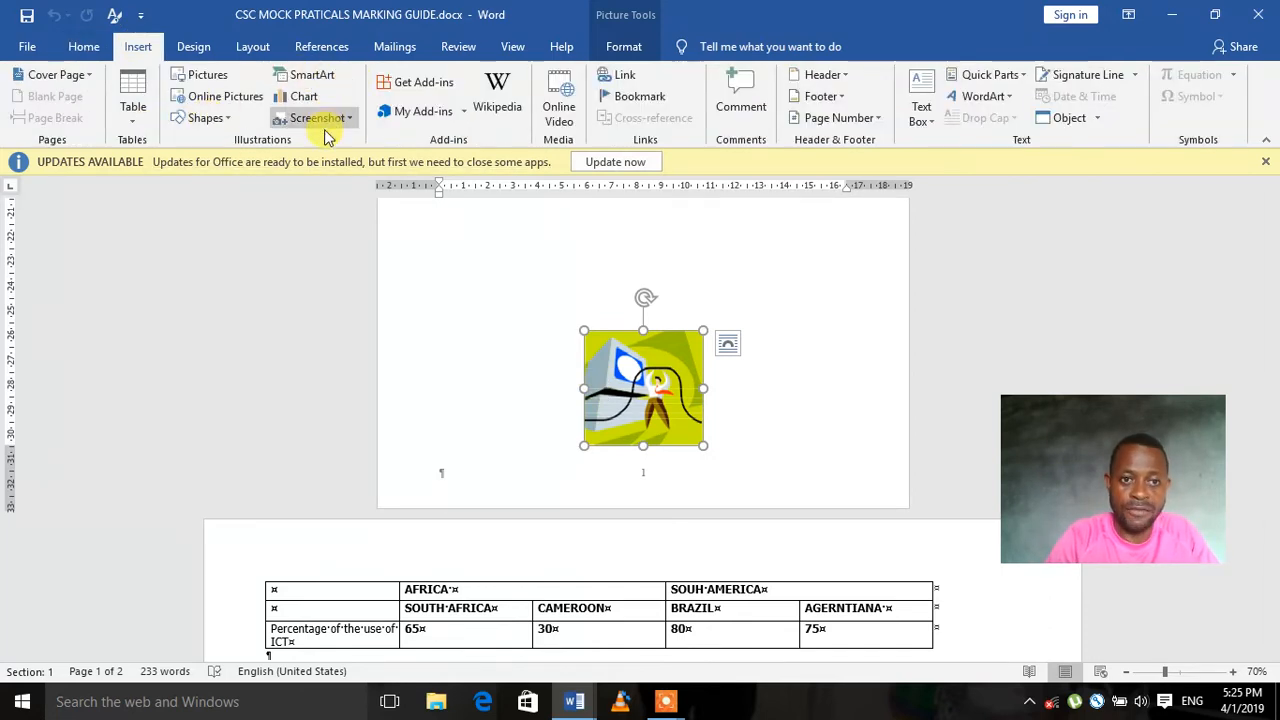
click(27, 46)
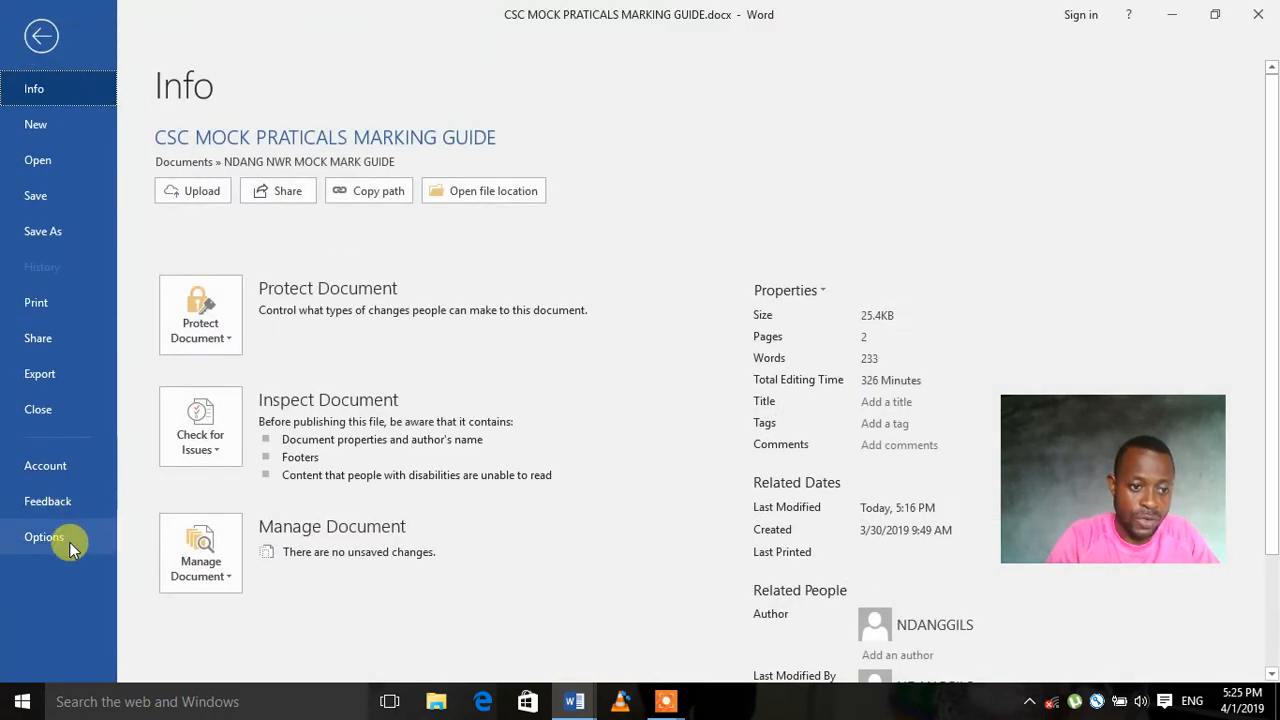
click(45, 465)
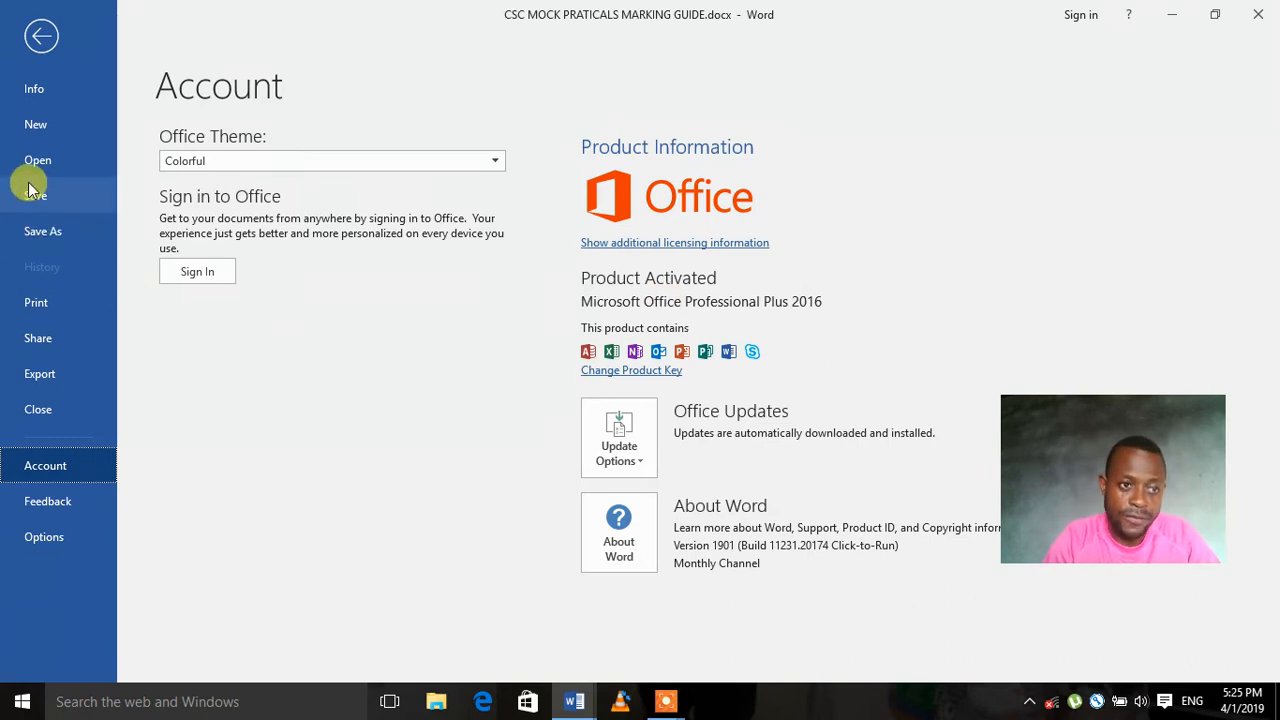
click(38, 34)
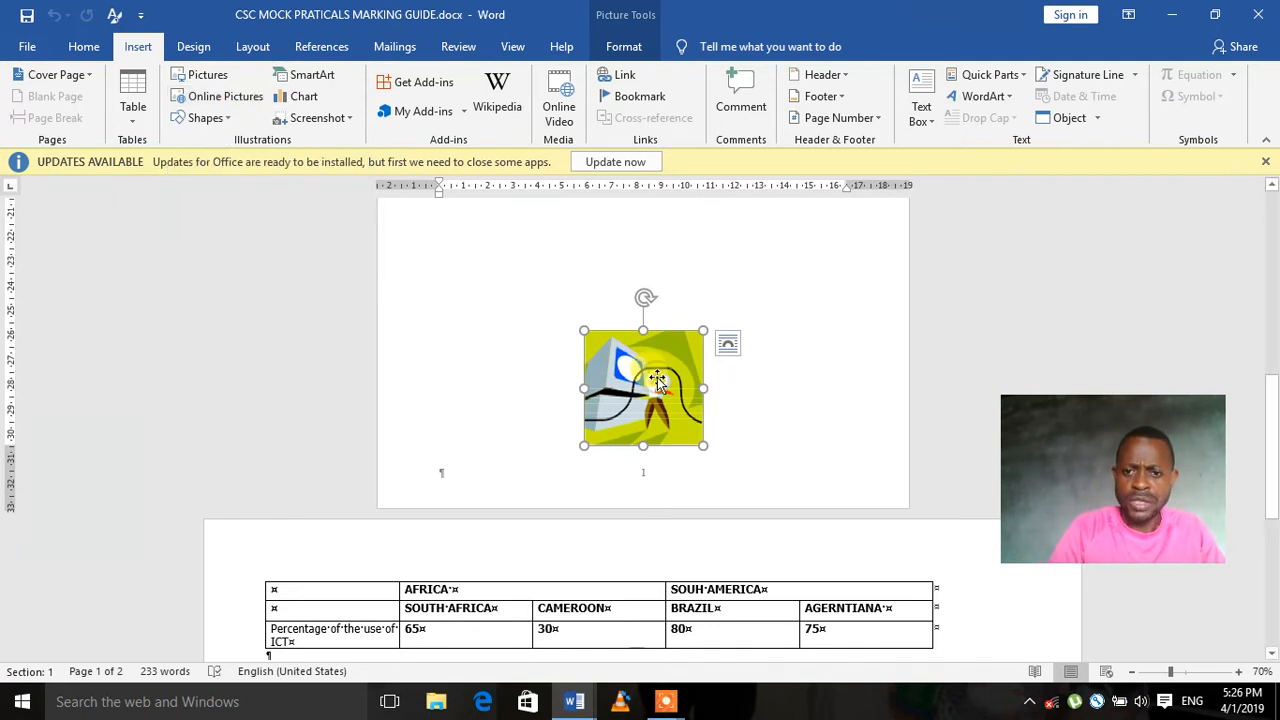
Examine the position options with text wrapping for the computer picture on page 1.
double_click(657, 380)
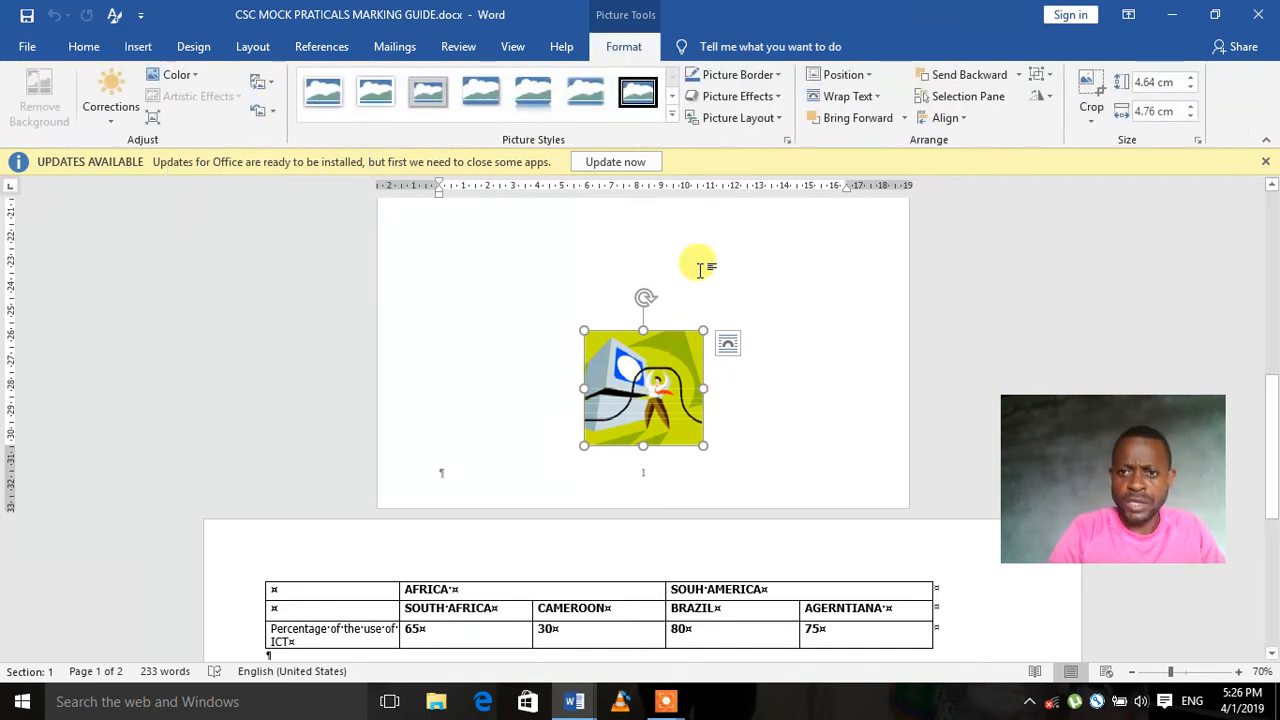
click(858, 78)
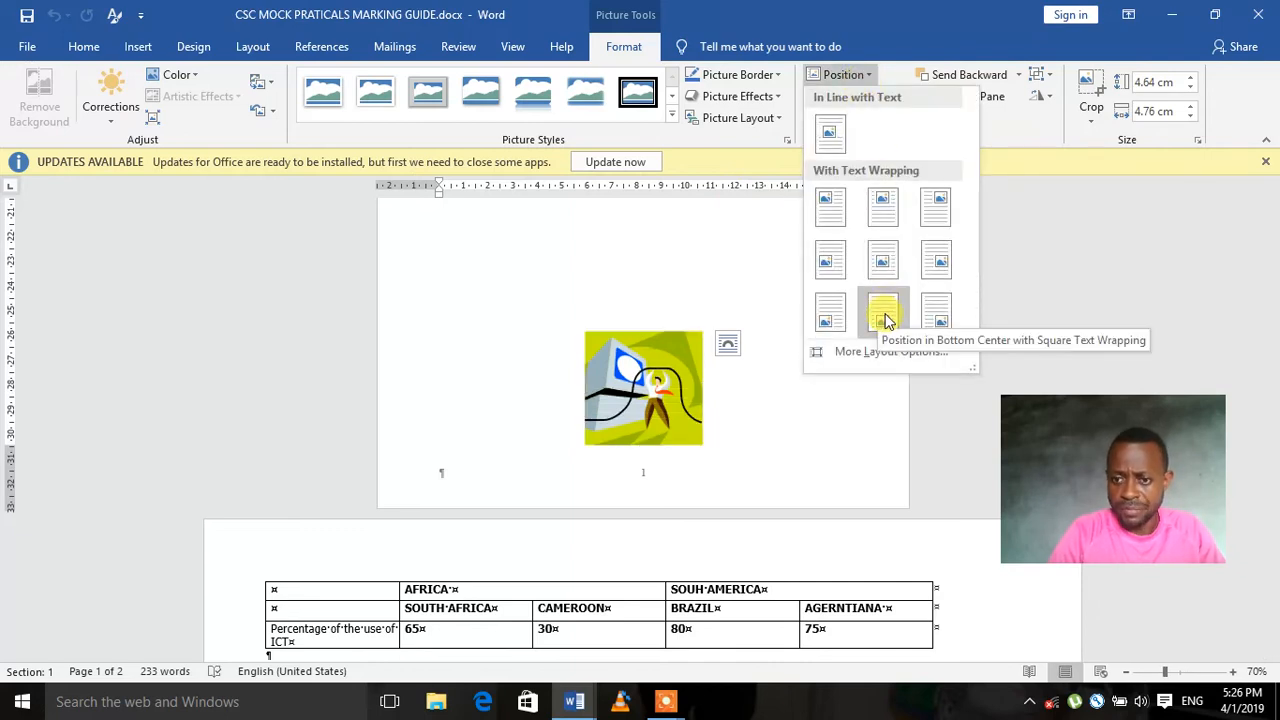
click(582, 293)
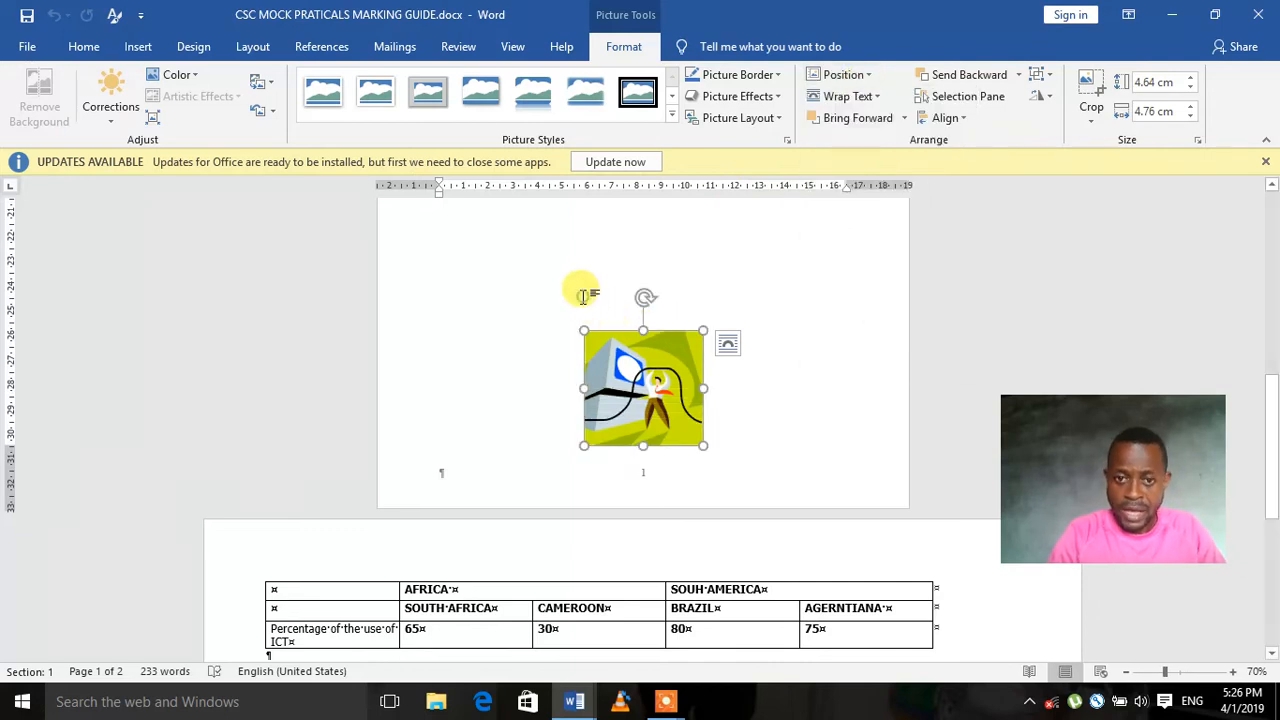
Examine the section break after the body text on page 1 and the available page and section break types.
scroll(1266, 430, down, 3)
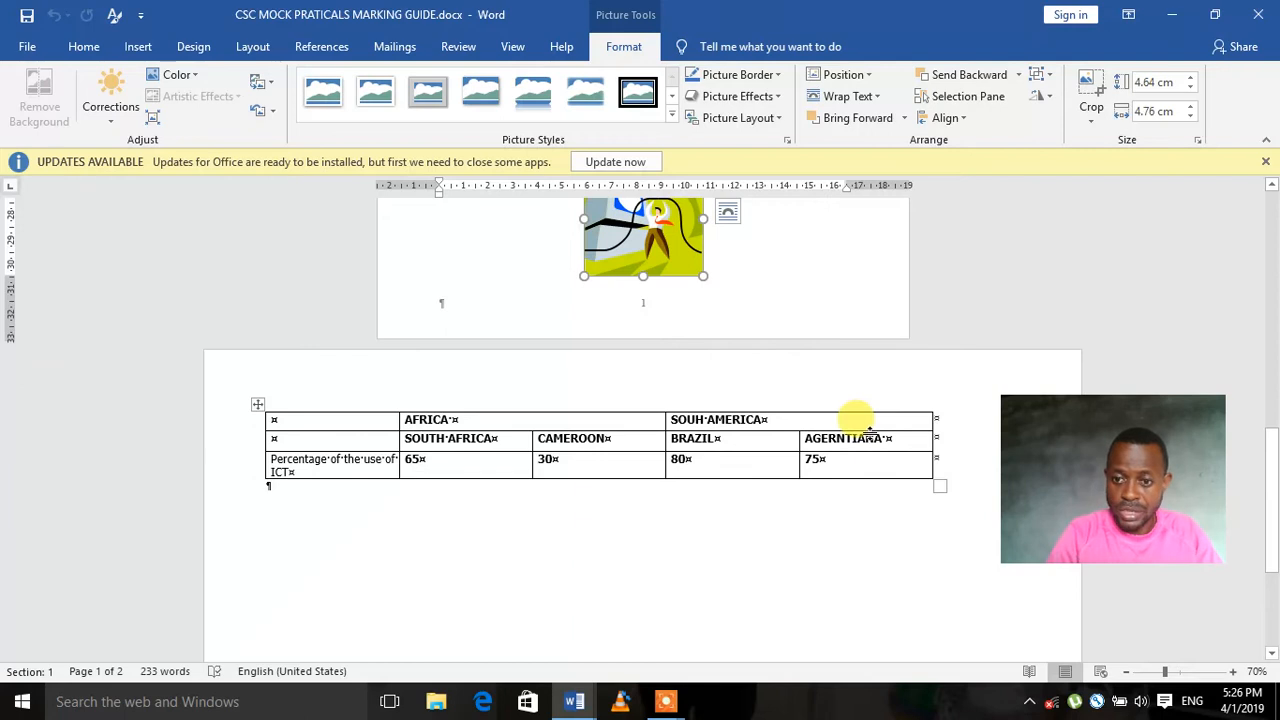
drag(1276, 490, 1262, 334)
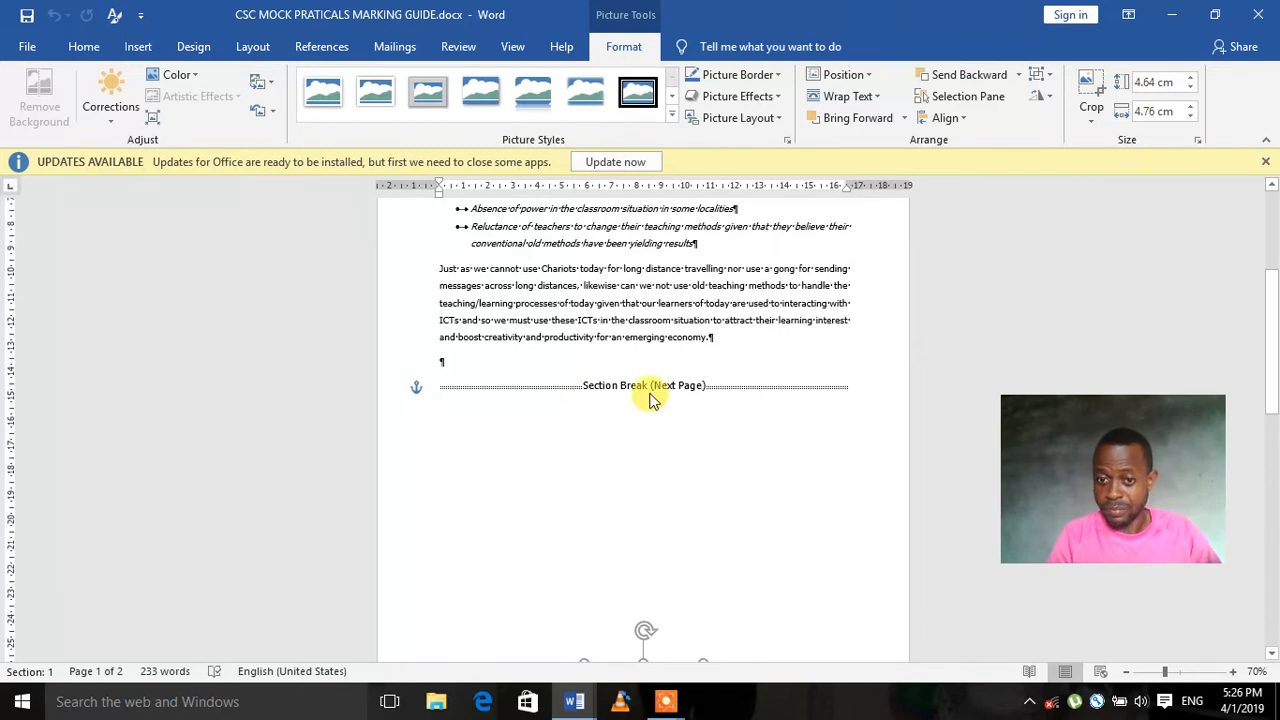
click(252, 47)
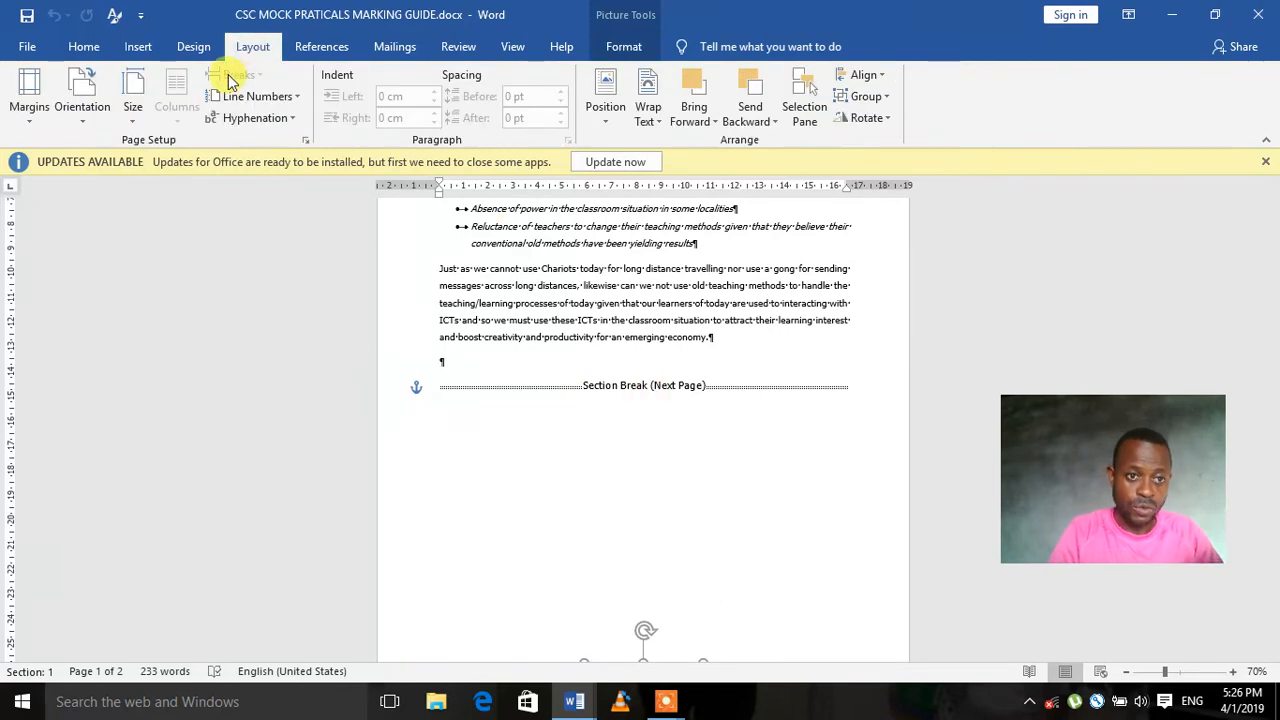
click(505, 337)
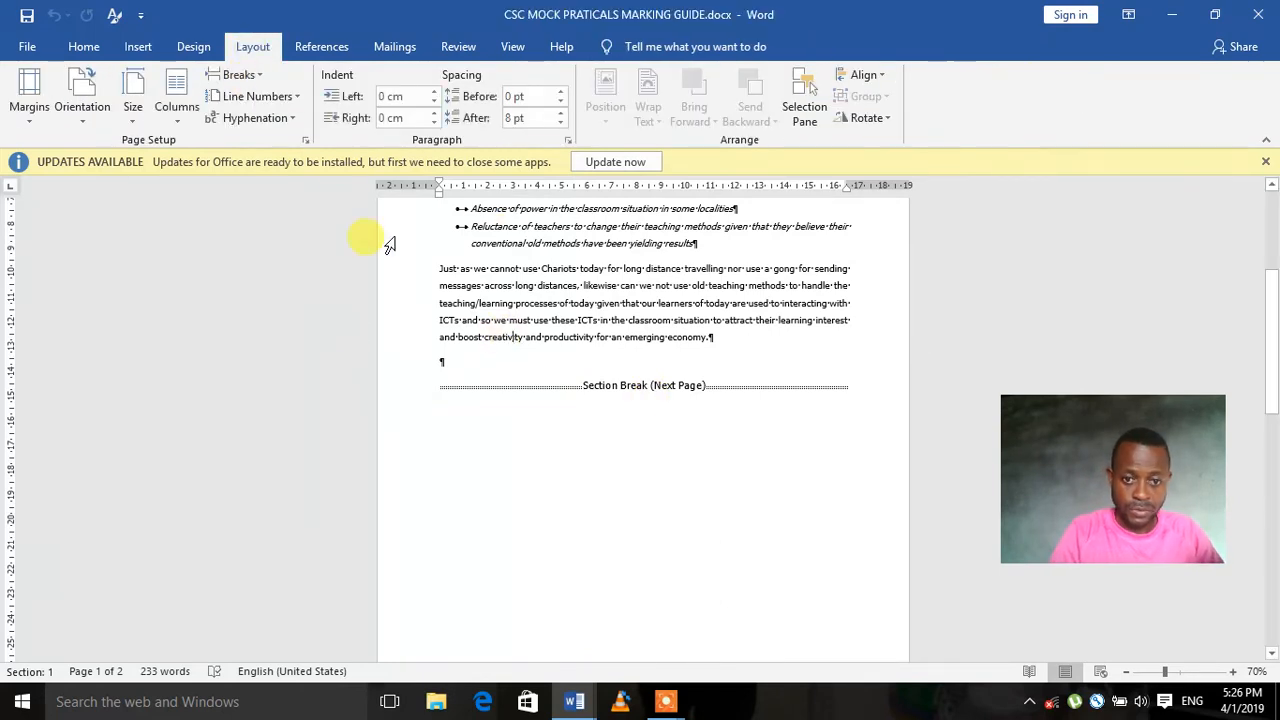
click(252, 75)
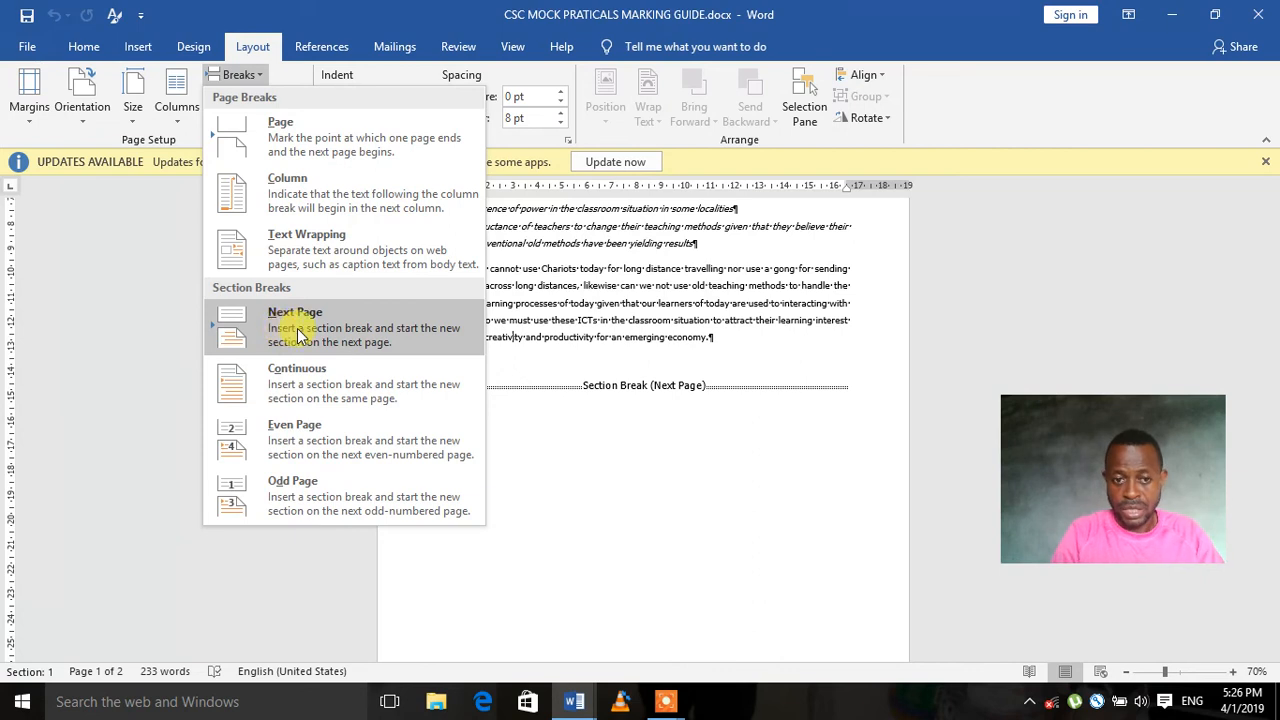
click(749, 471)
Try the A5 paper size on the table page and restore its size to Legal.
drag(1276, 333, 1272, 510)
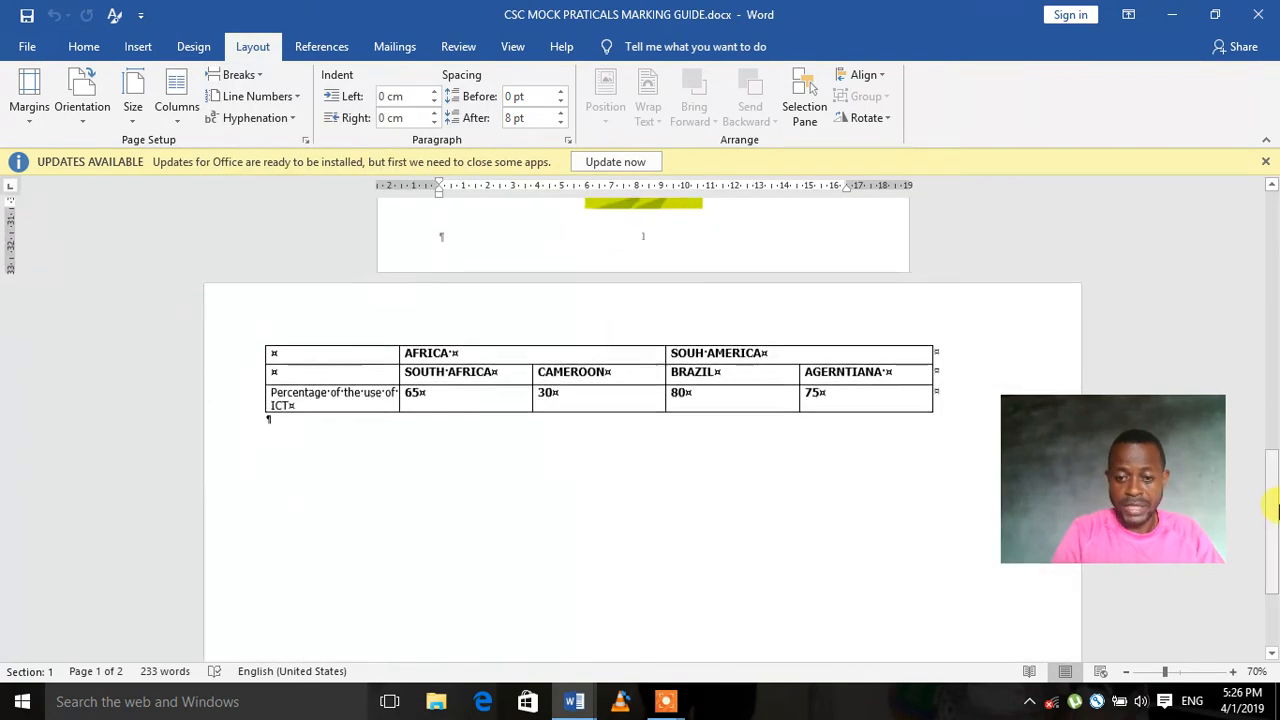
click(810, 440)
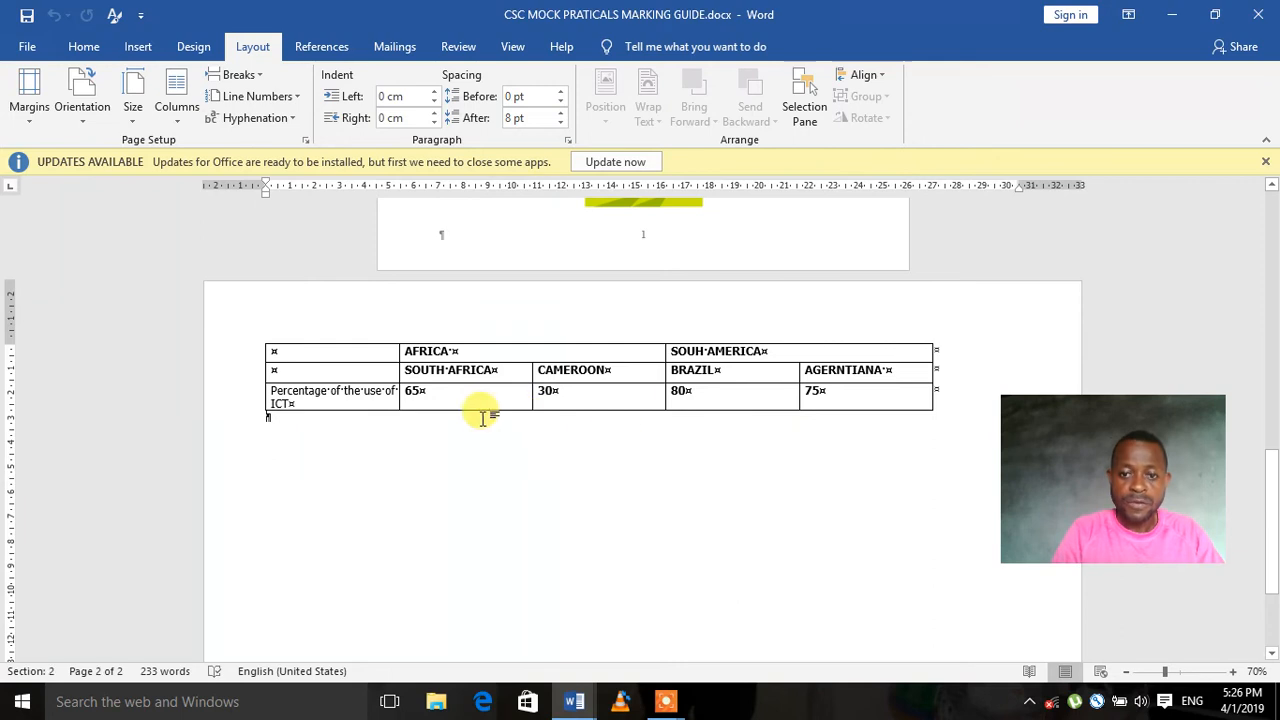
click(132, 96)
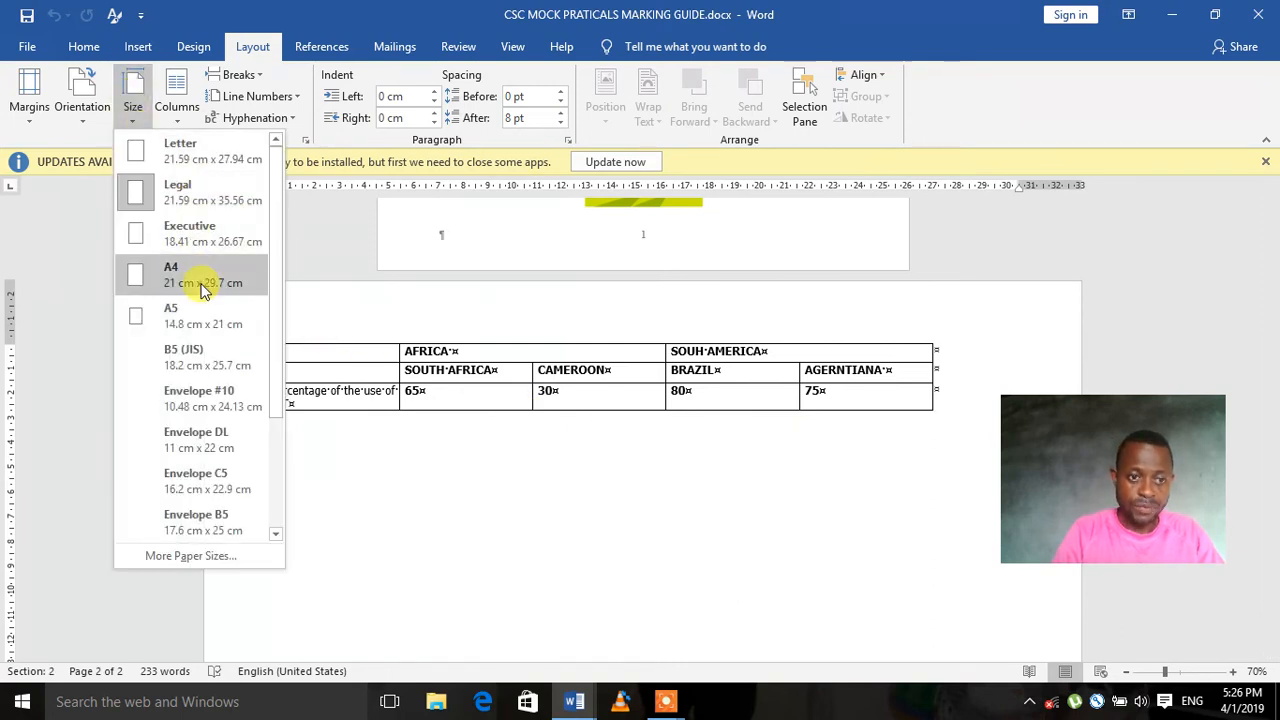
click(165, 318)
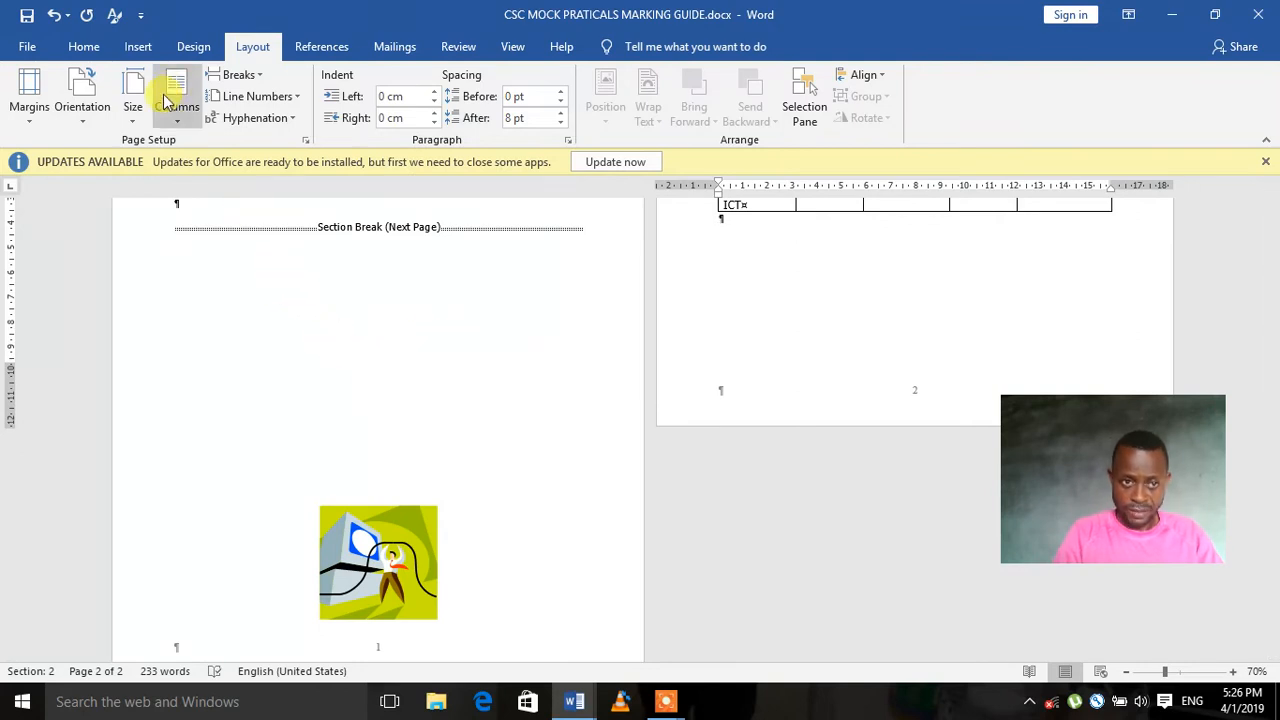
click(133, 96)
click(166, 192)
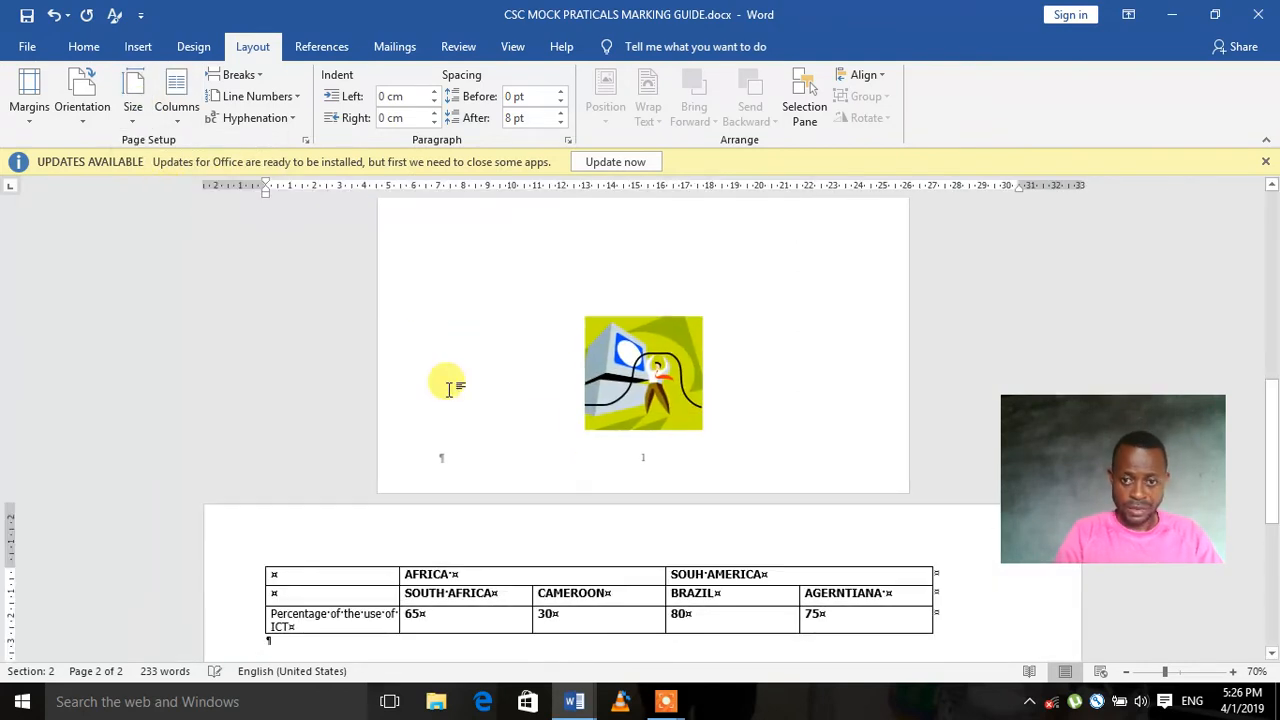
Switch the table page to portrait orientation and return it to landscape.
click(82, 100)
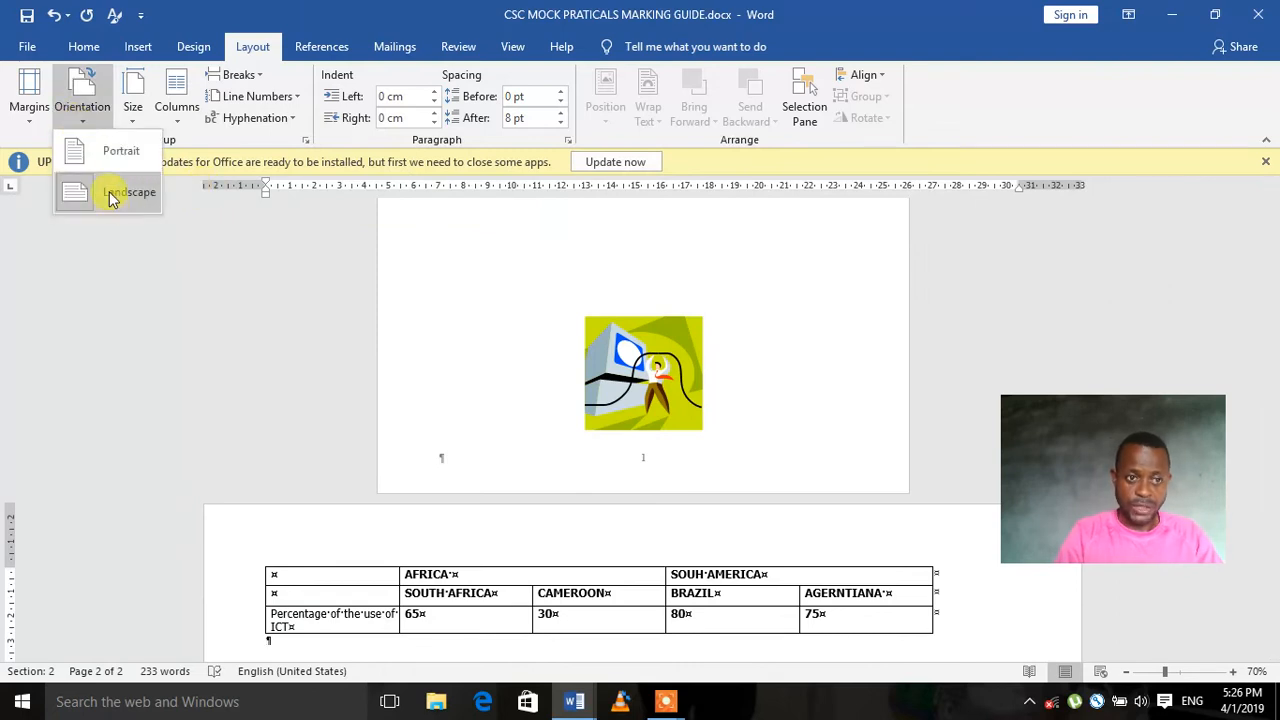
click(112, 197)
click(84, 102)
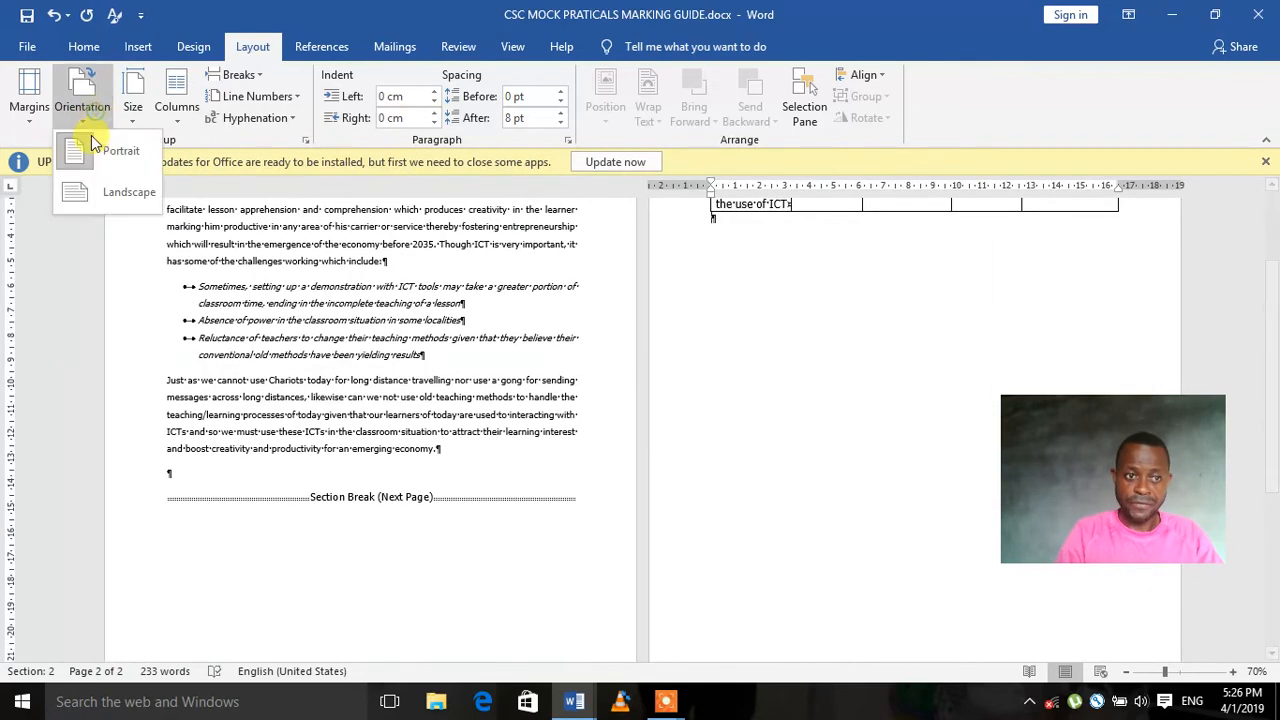
click(106, 191)
click(783, 408)
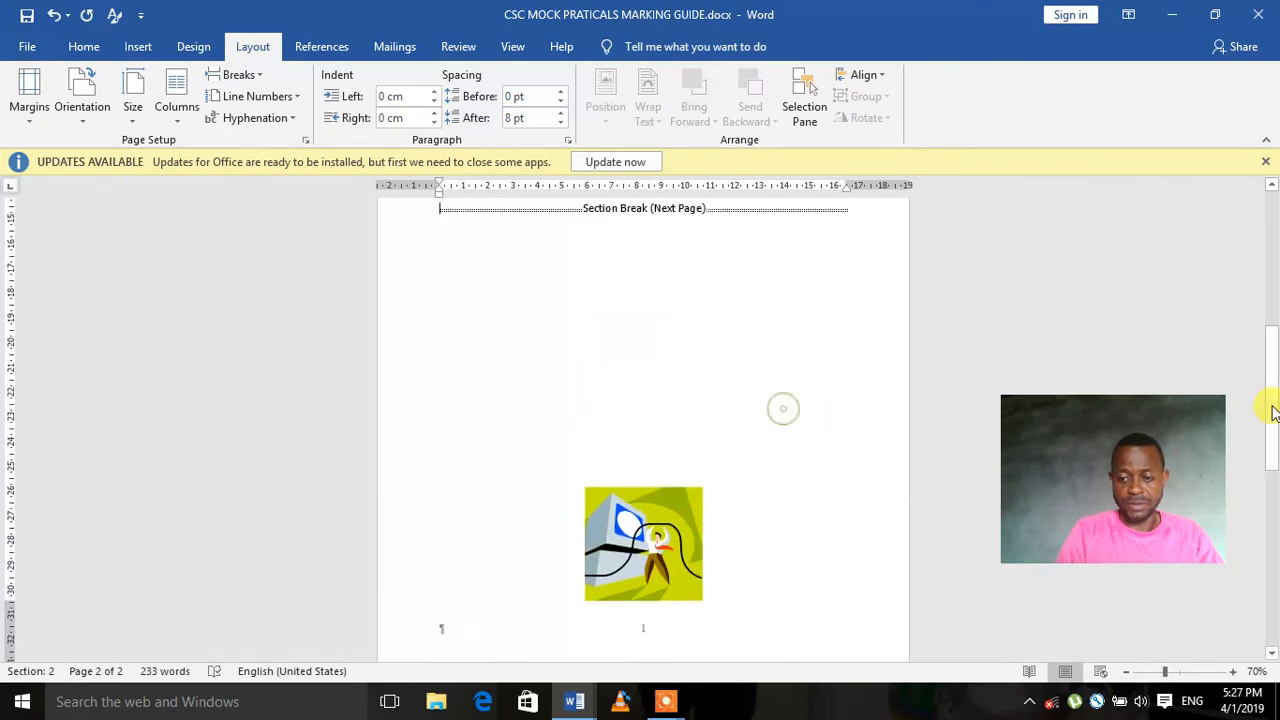
Split the AFRICA header cell of the table on page 2 into two columns.
drag(1273, 412, 1273, 550)
click(845, 311)
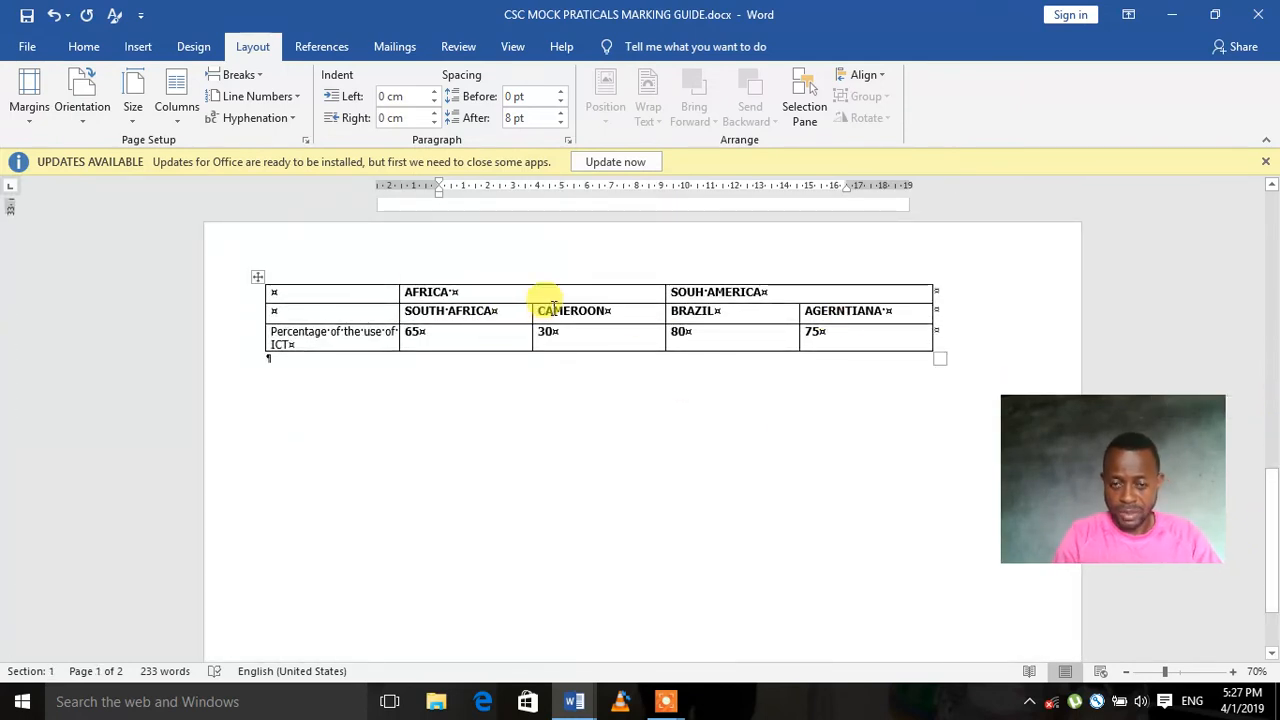
double_click(437, 291)
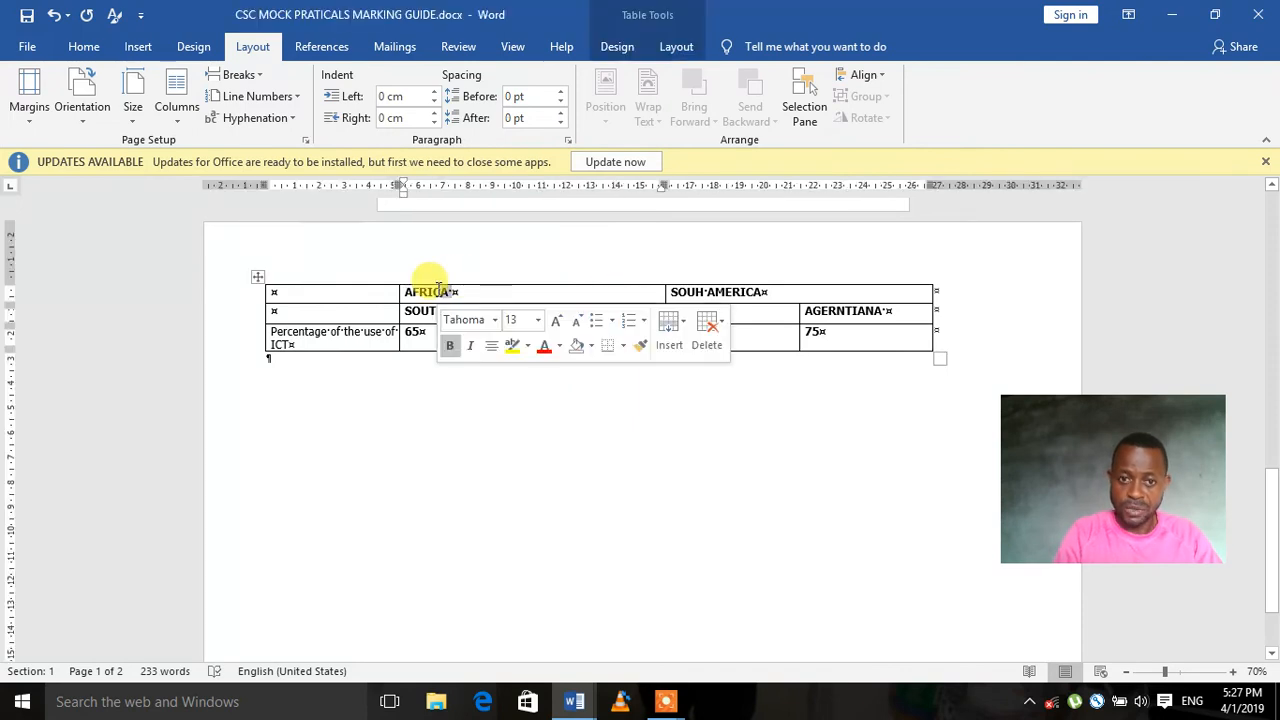
right_click(437, 291)
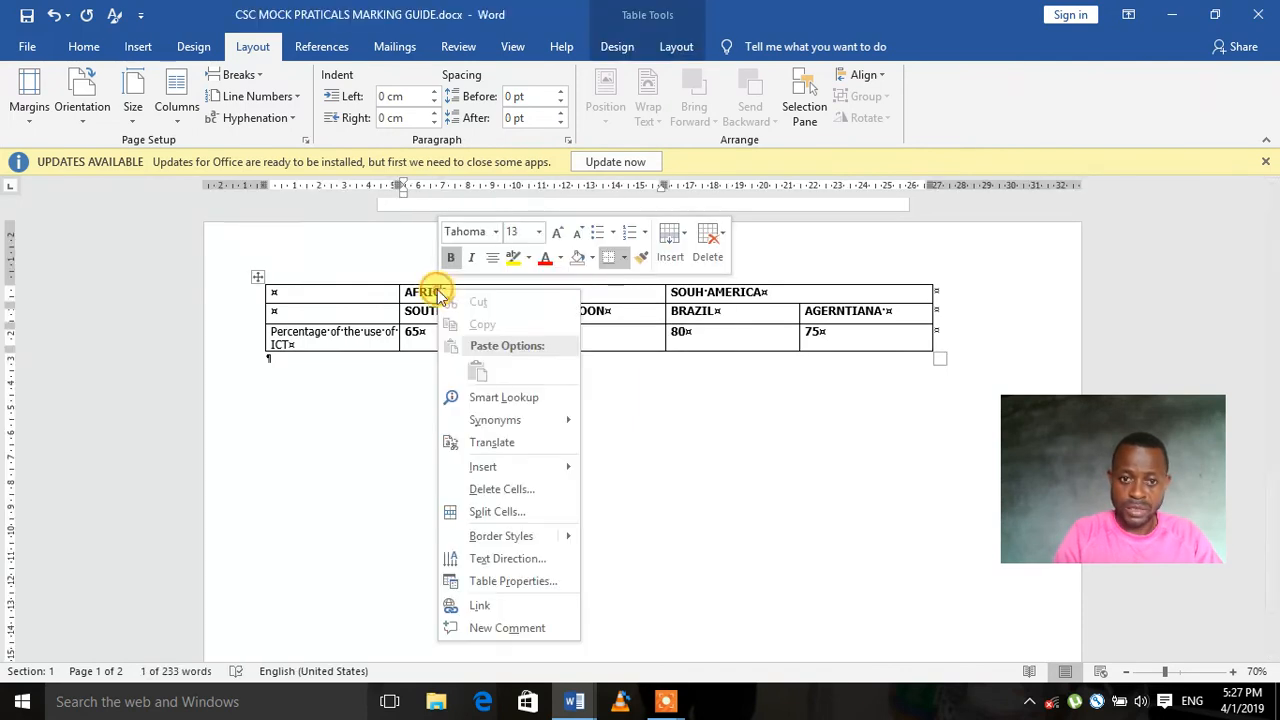
click(532, 514)
click(624, 382)
click(571, 290)
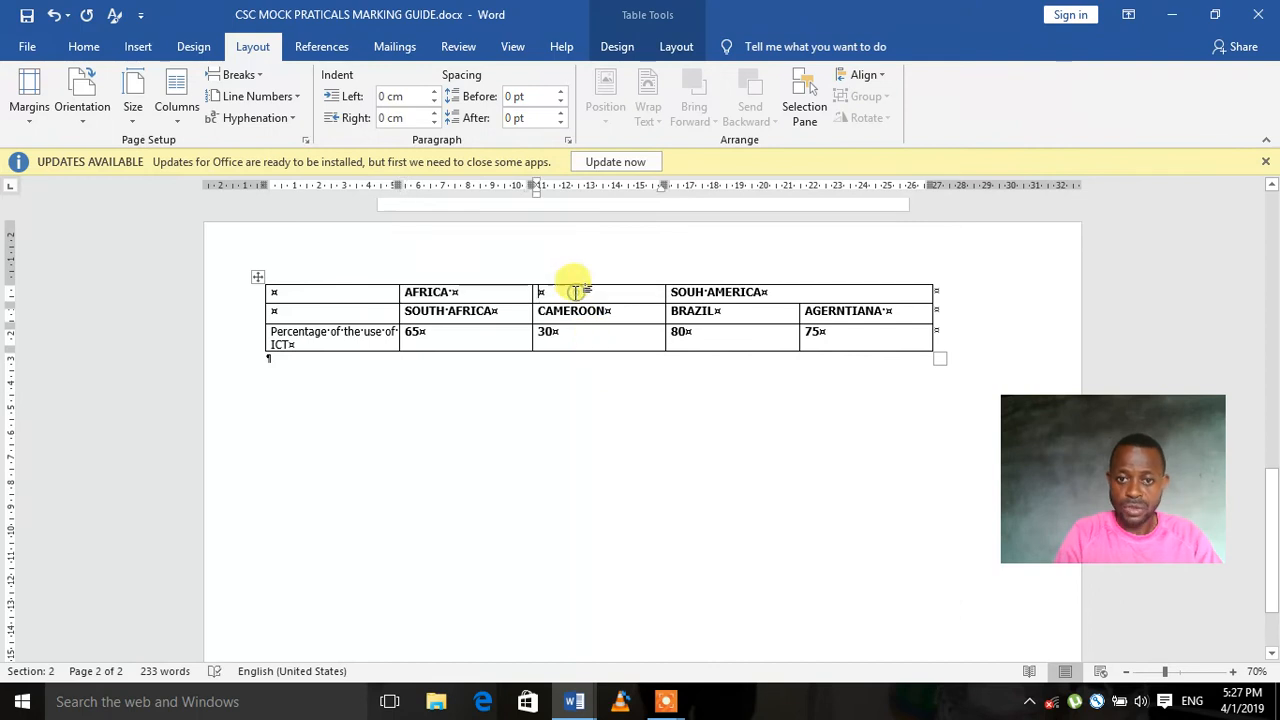
Split the SOUH AMERICA header cell into 2 columns and 1 row.
right_click(805, 295)
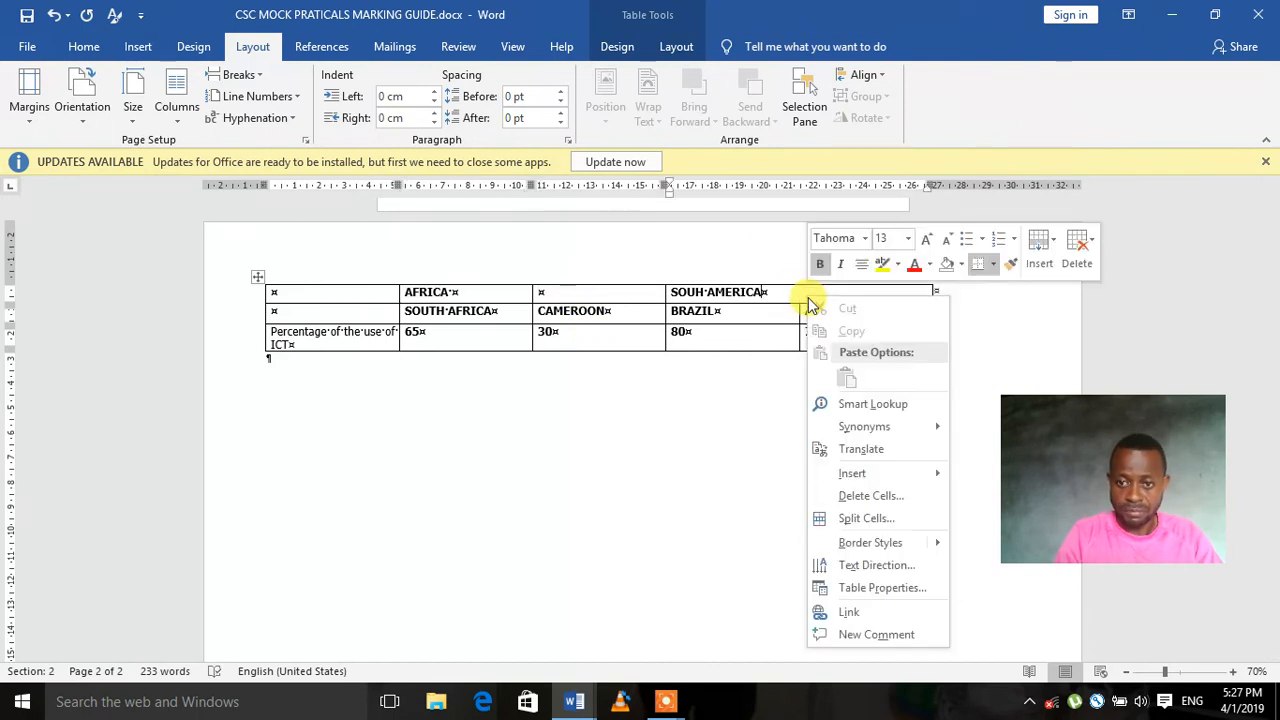
click(868, 518)
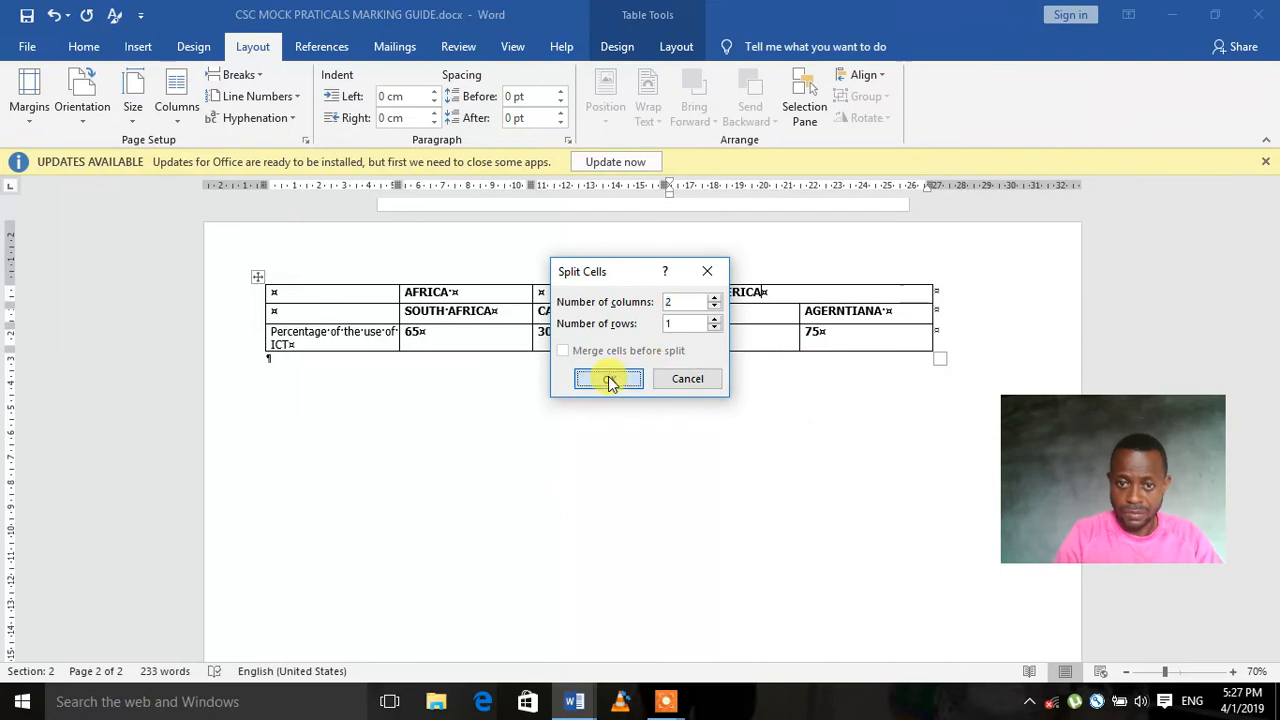
click(609, 380)
click(820, 292)
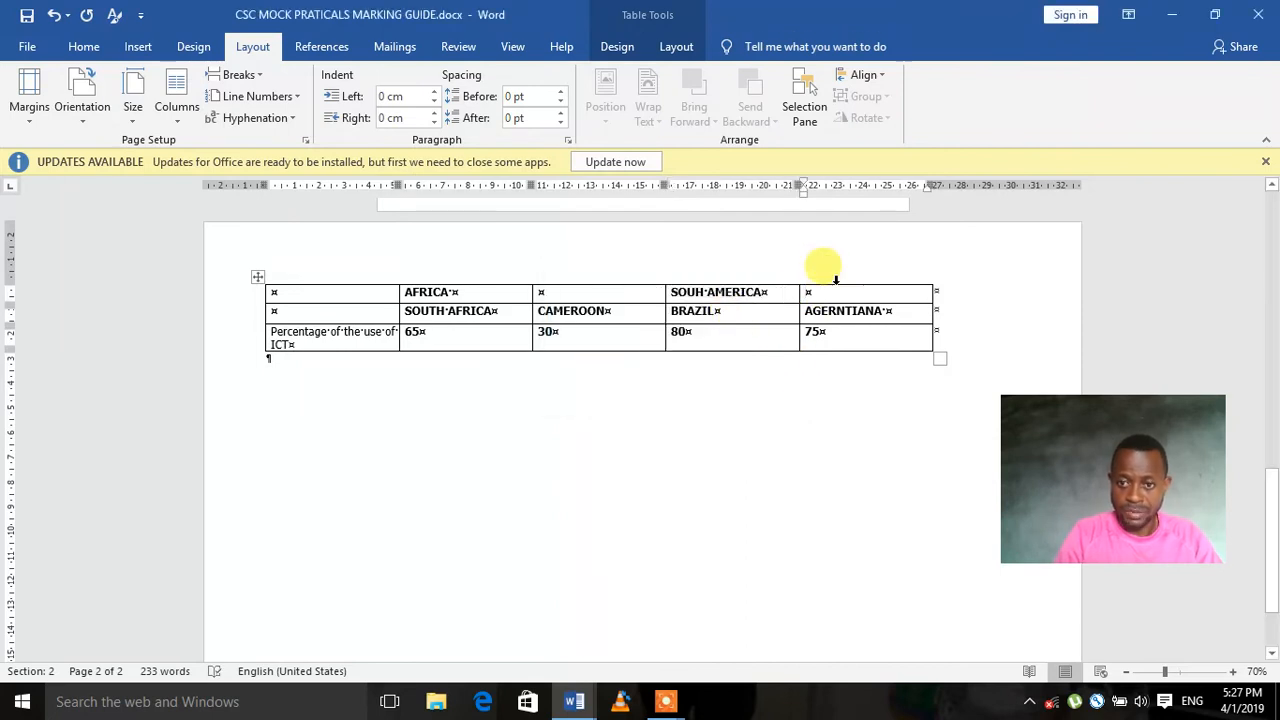
Merge the SOUH AMERICA header cell with the empty cell beside it.
drag(835, 285, 745, 302)
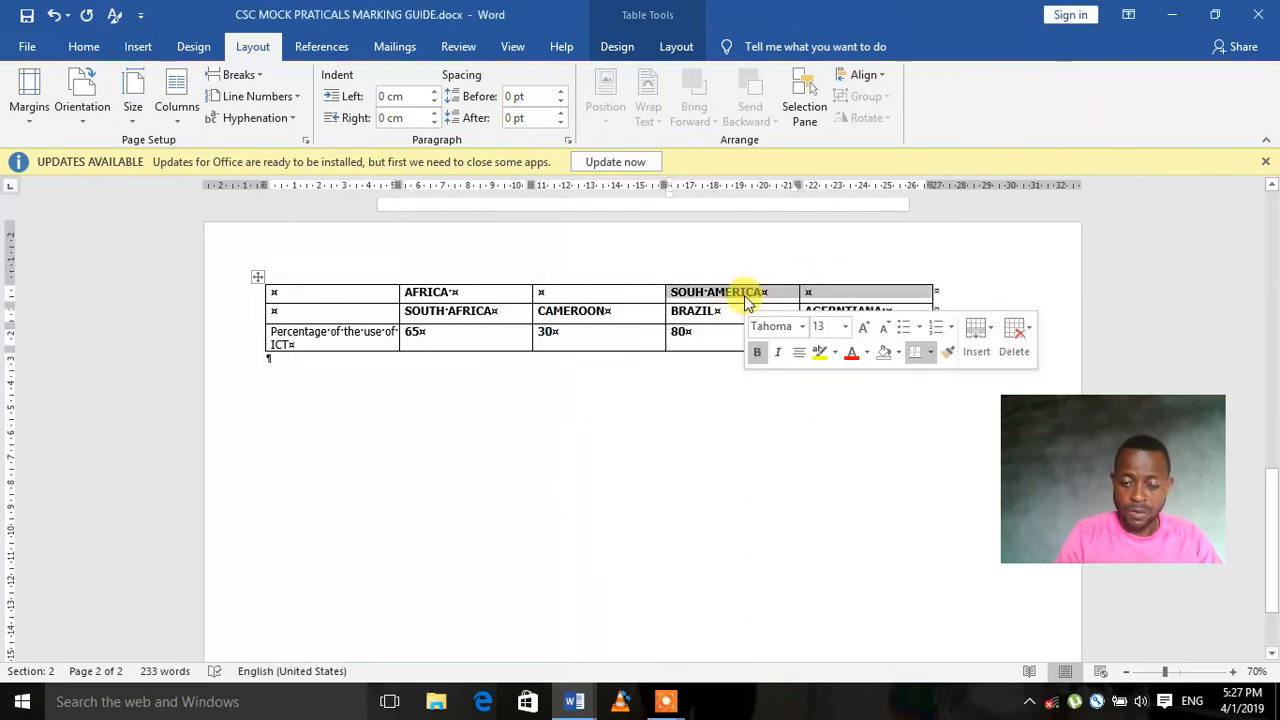
click(757, 289)
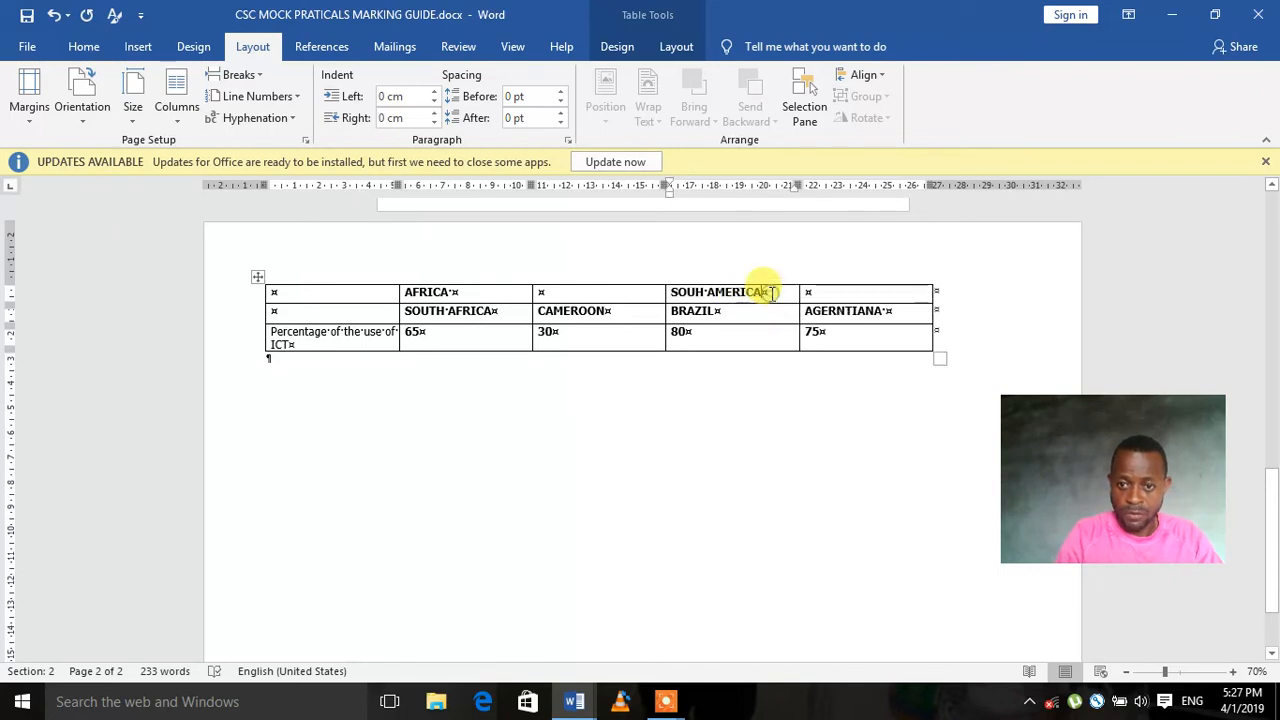
drag(808, 291, 735, 292)
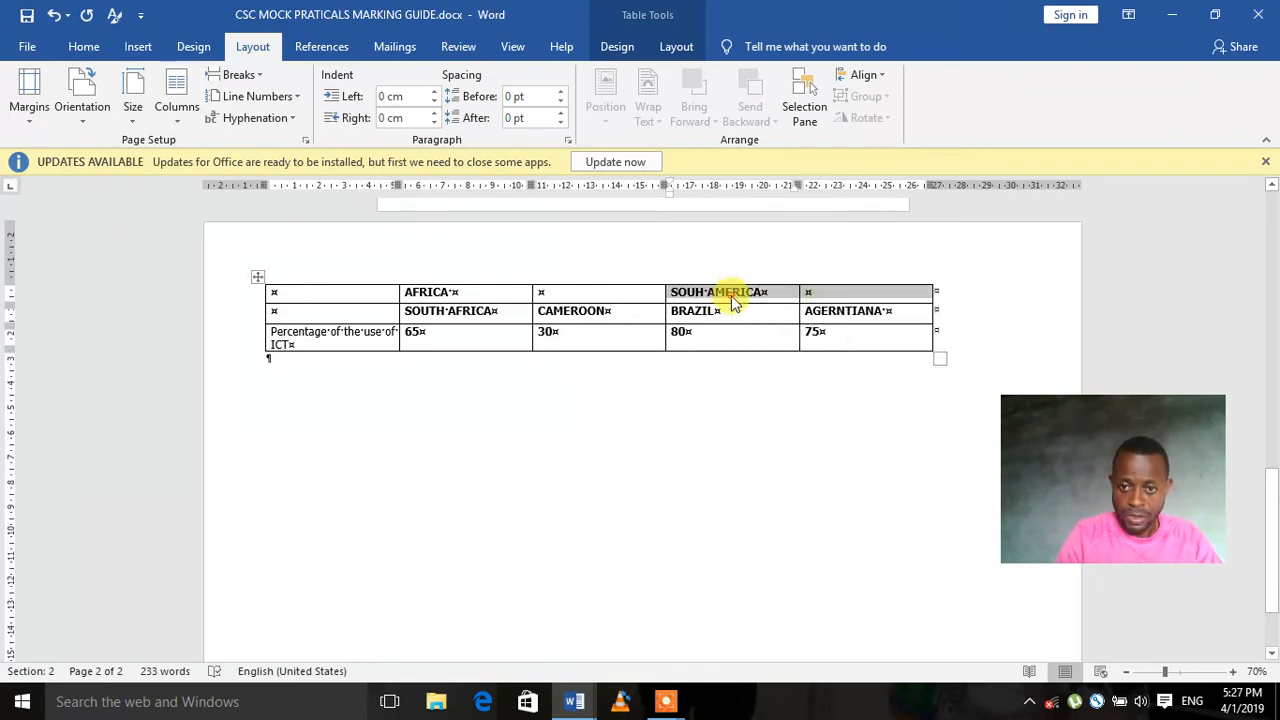
right_click(732, 298)
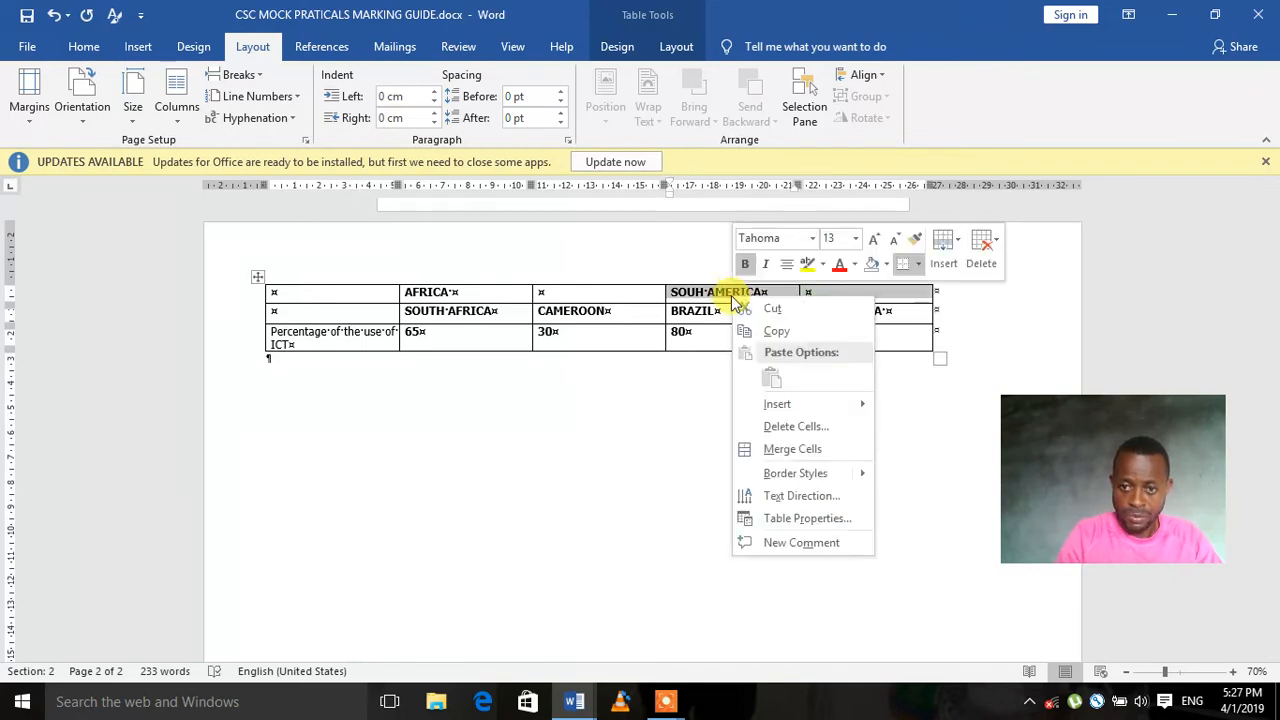
click(792, 456)
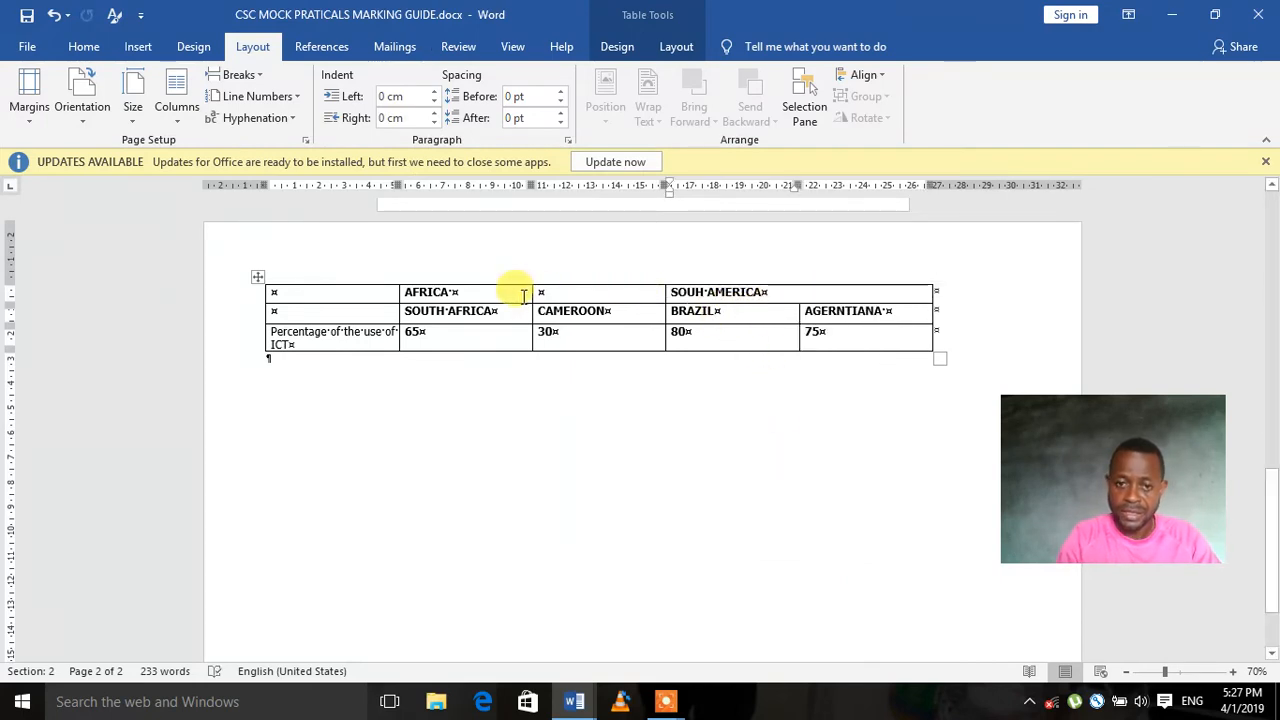
Merge the AFRICA header cell with the empty cell beside it.
drag(542, 292, 445, 290)
right_click(442, 291)
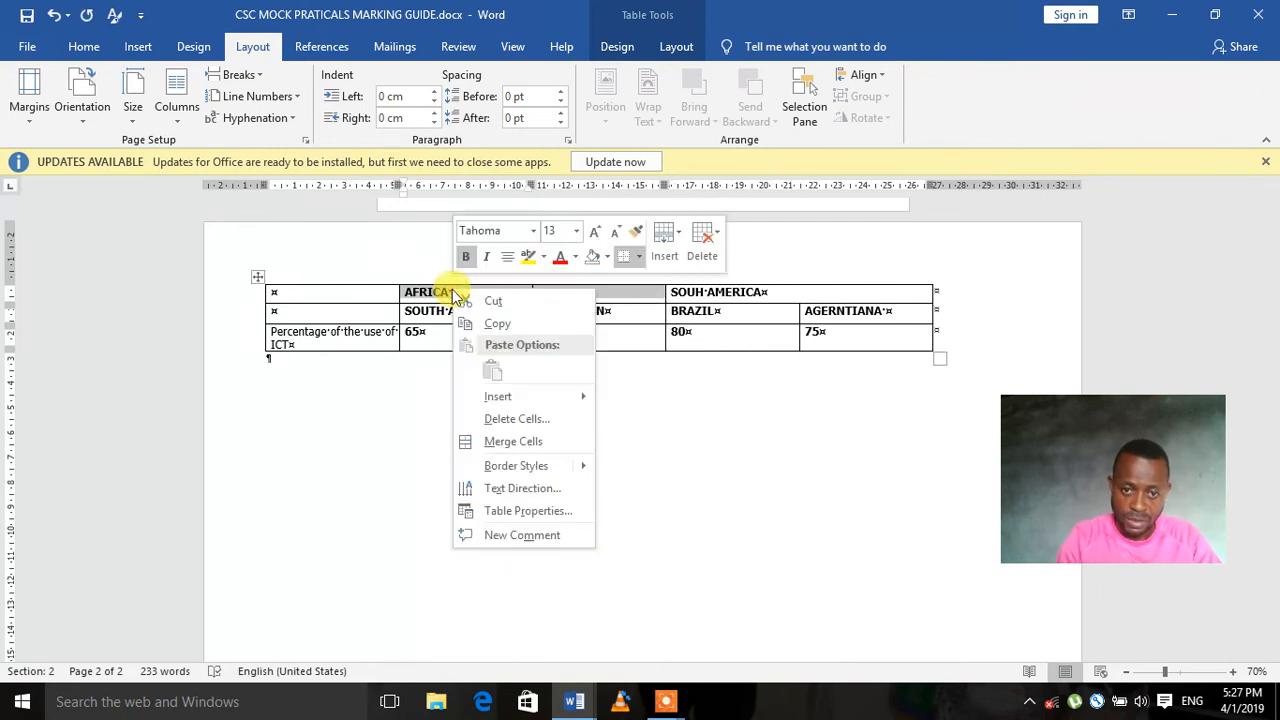
click(513, 441)
double_click(371, 405)
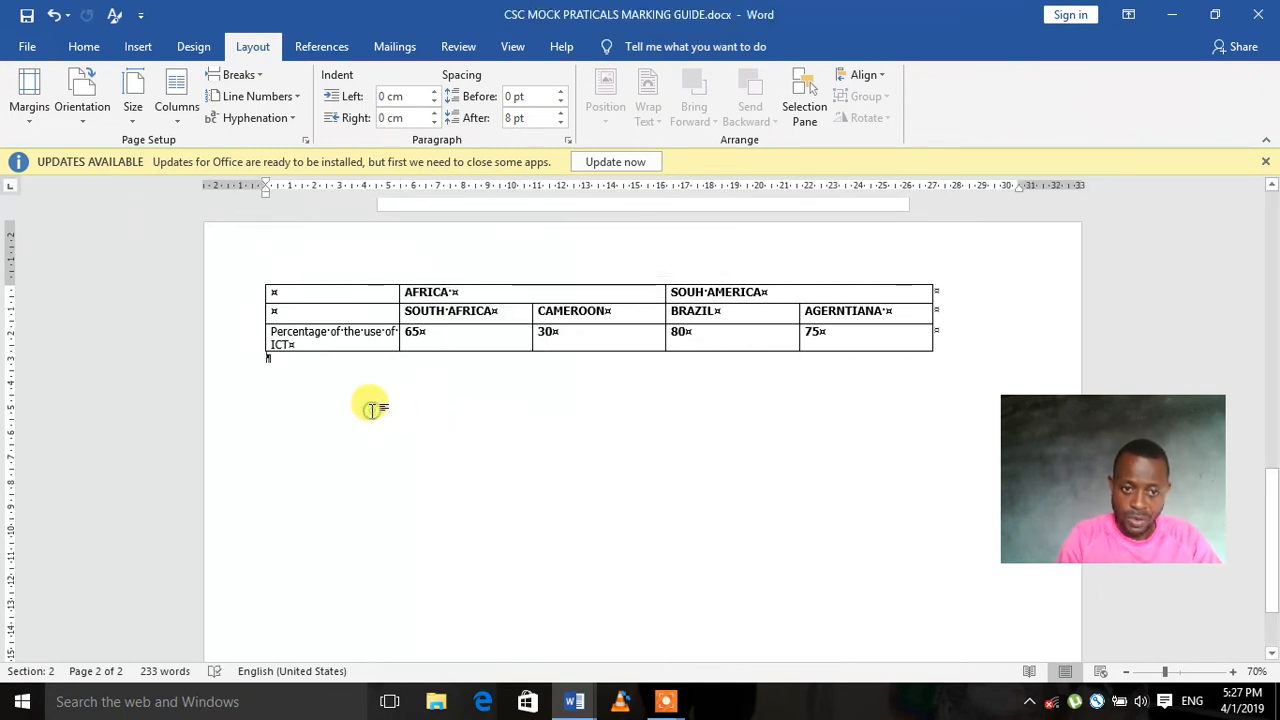
Insert a new table with five columns and three rows below the existing table on page 2.
click(125, 52)
click(134, 112)
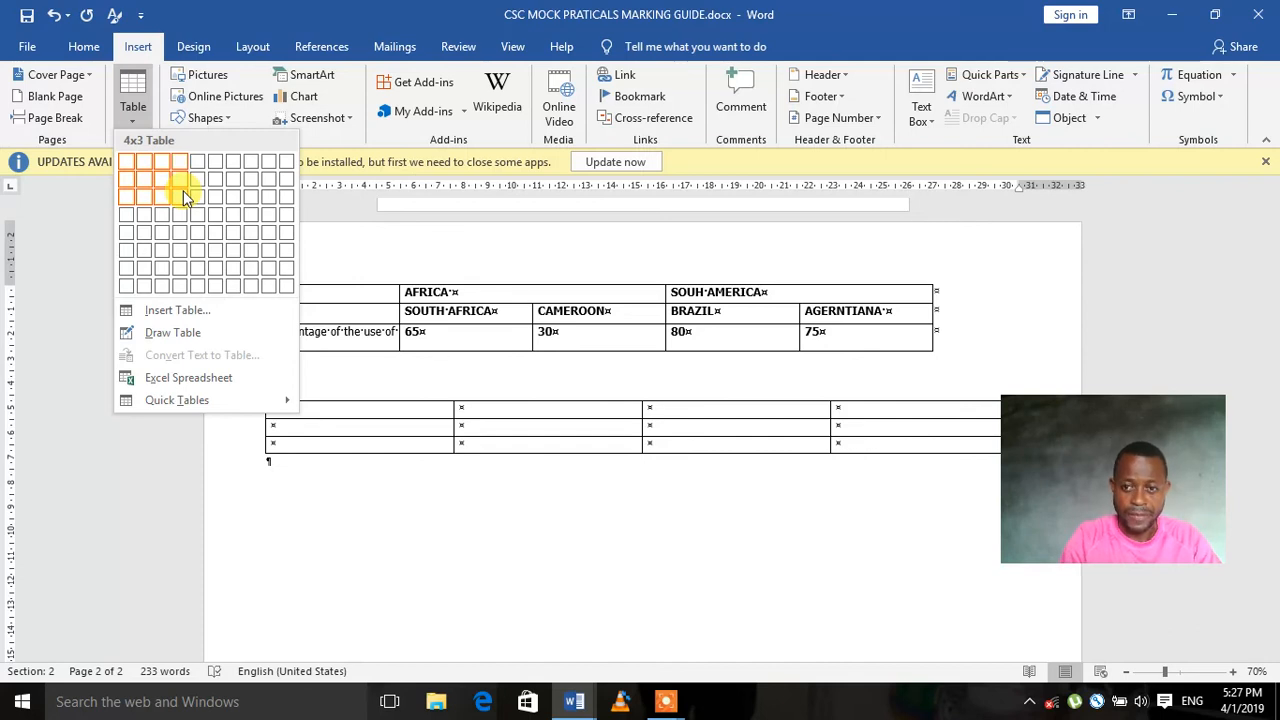
click(197, 195)
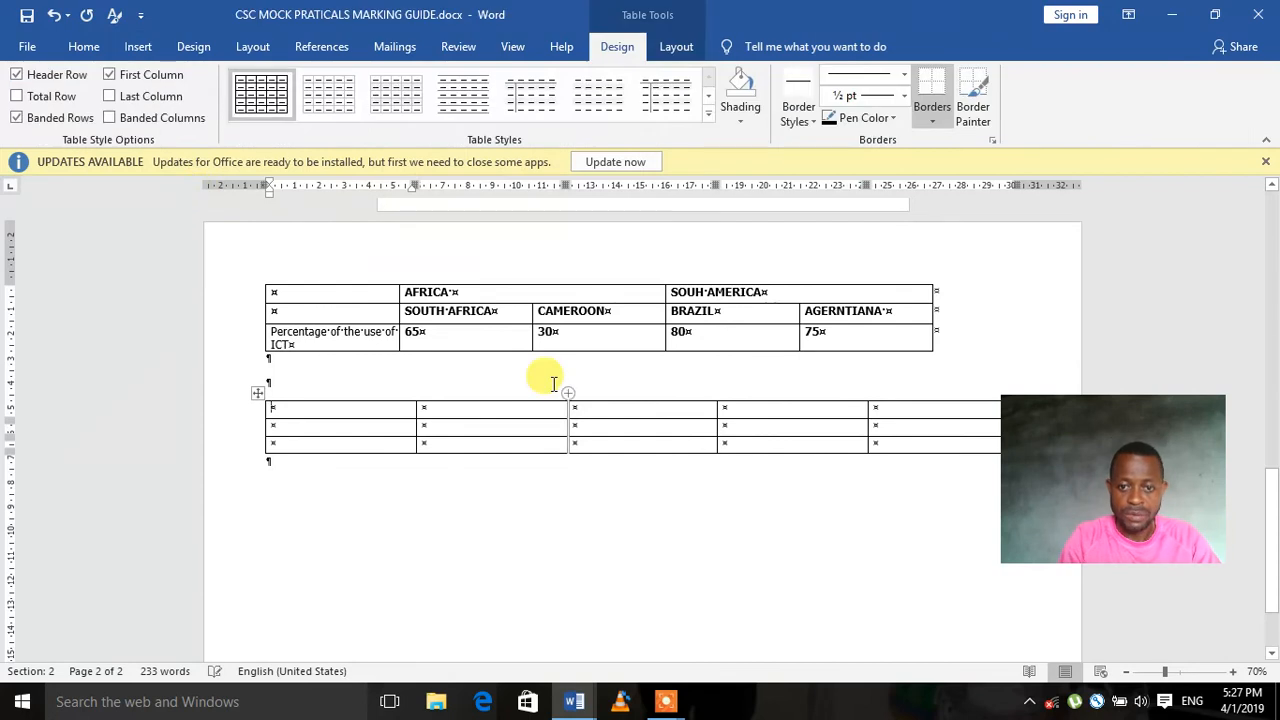
Merge the second and third cells of the new table's first row, and merge its fourth and fifth cells.
drag(586, 408, 531, 408)
right_click(531, 410)
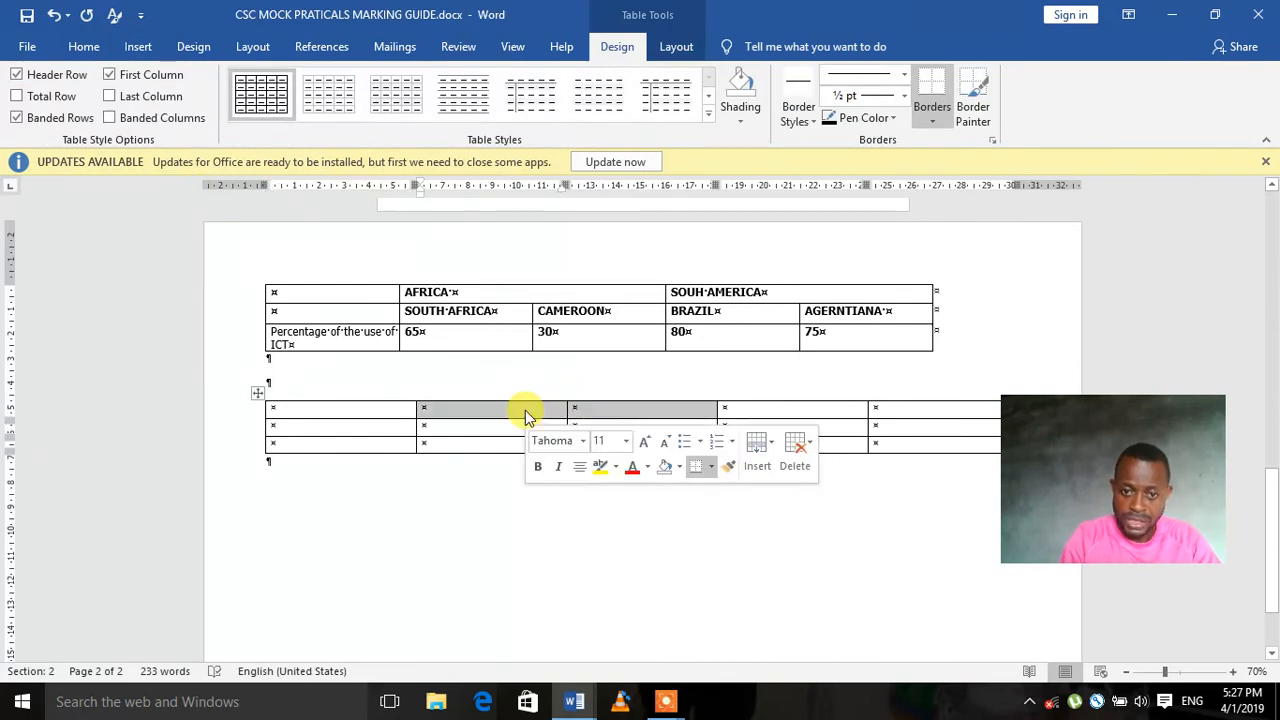
click(608, 563)
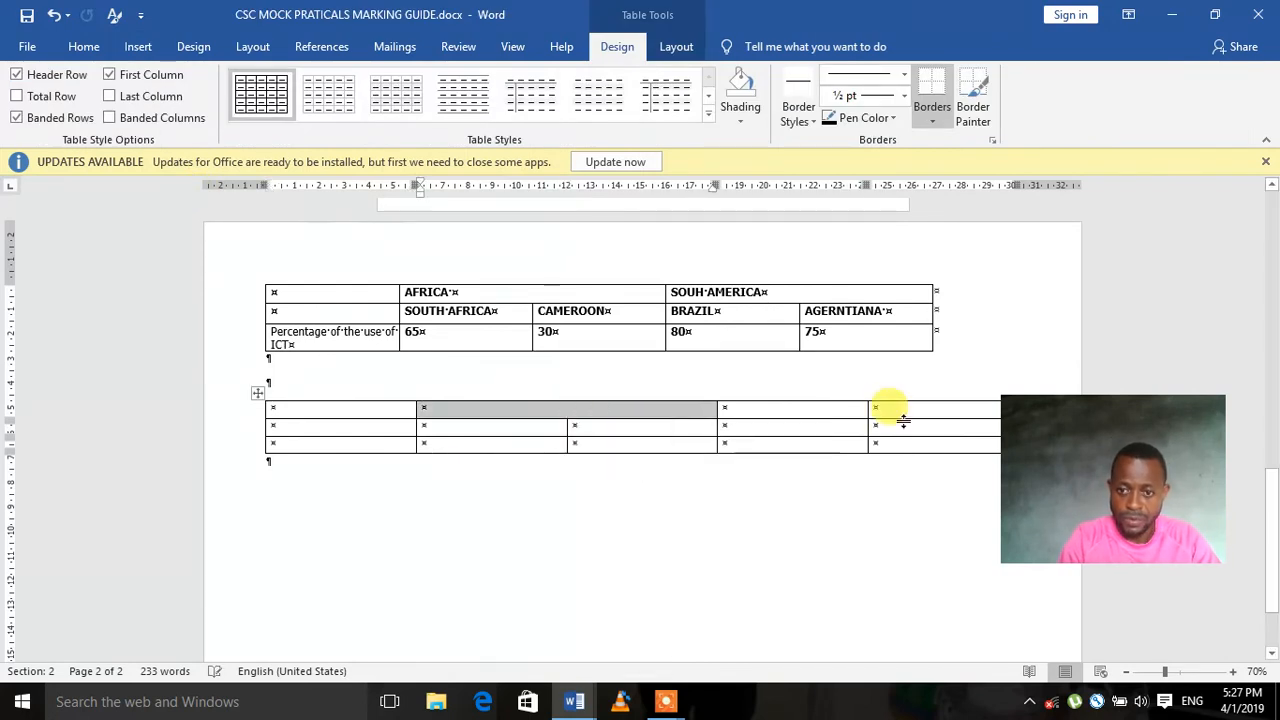
drag(888, 406, 800, 418)
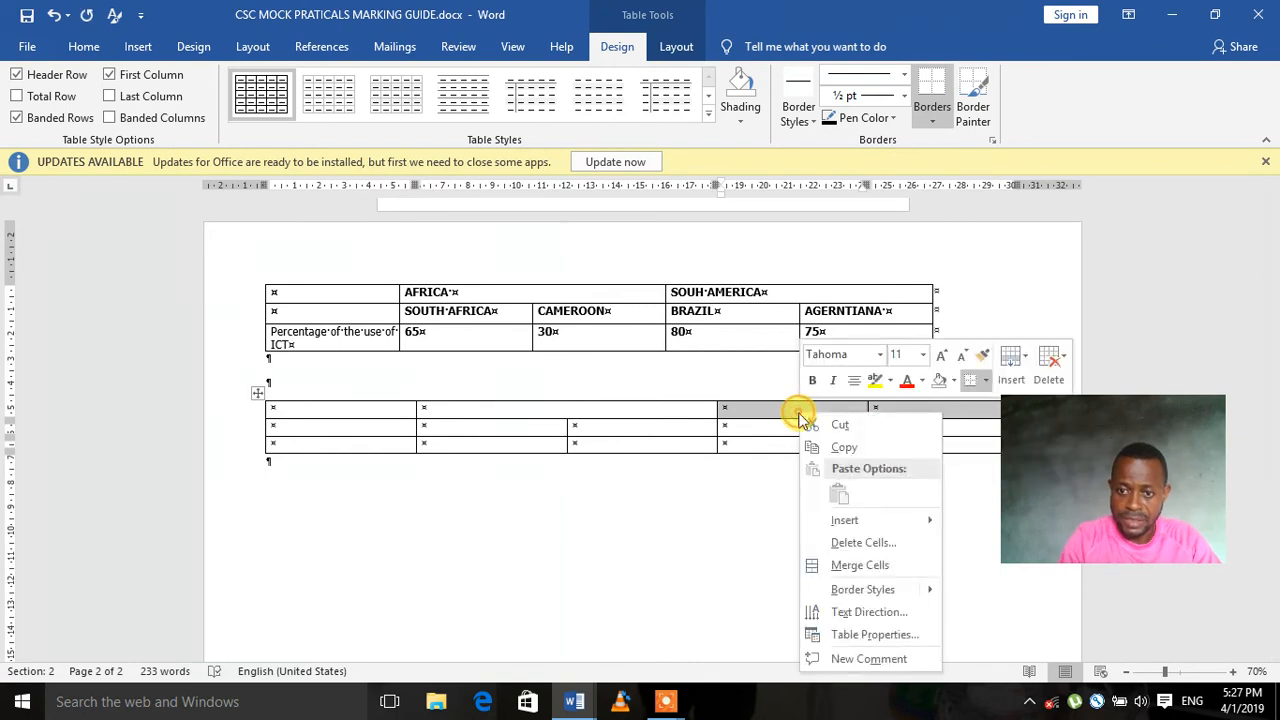
click(860, 566)
click(594, 413)
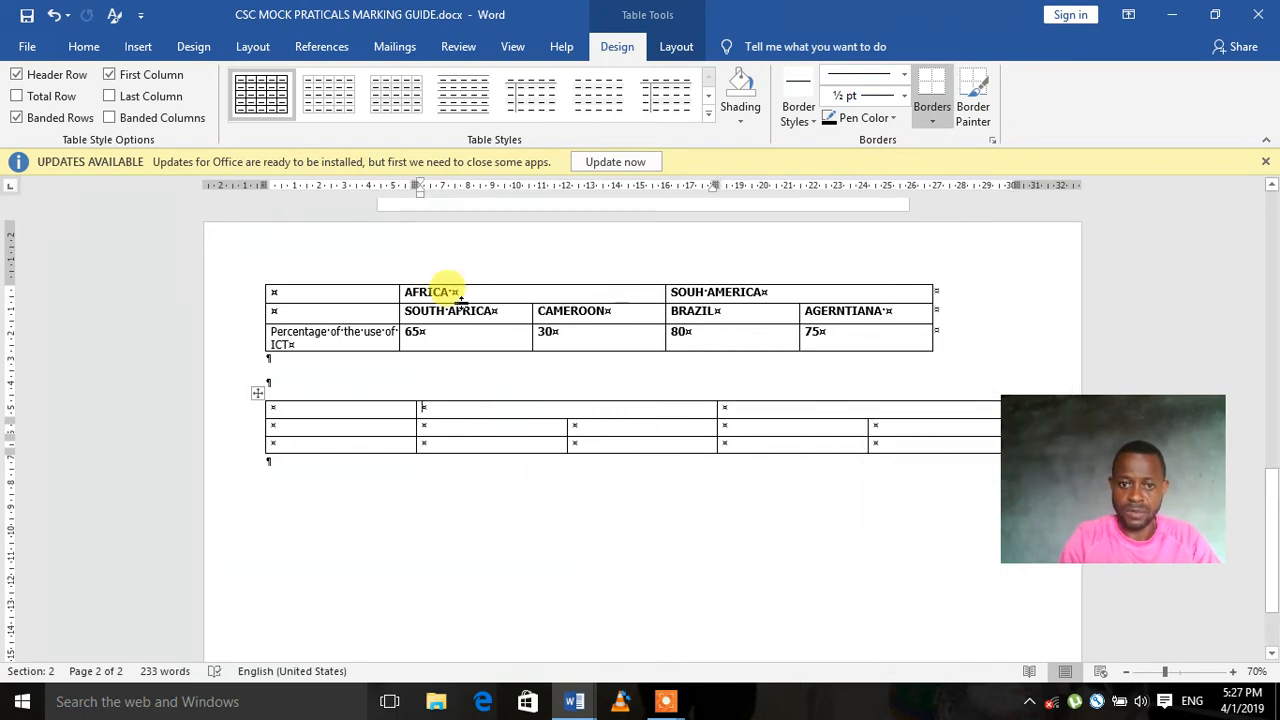
click(455, 421)
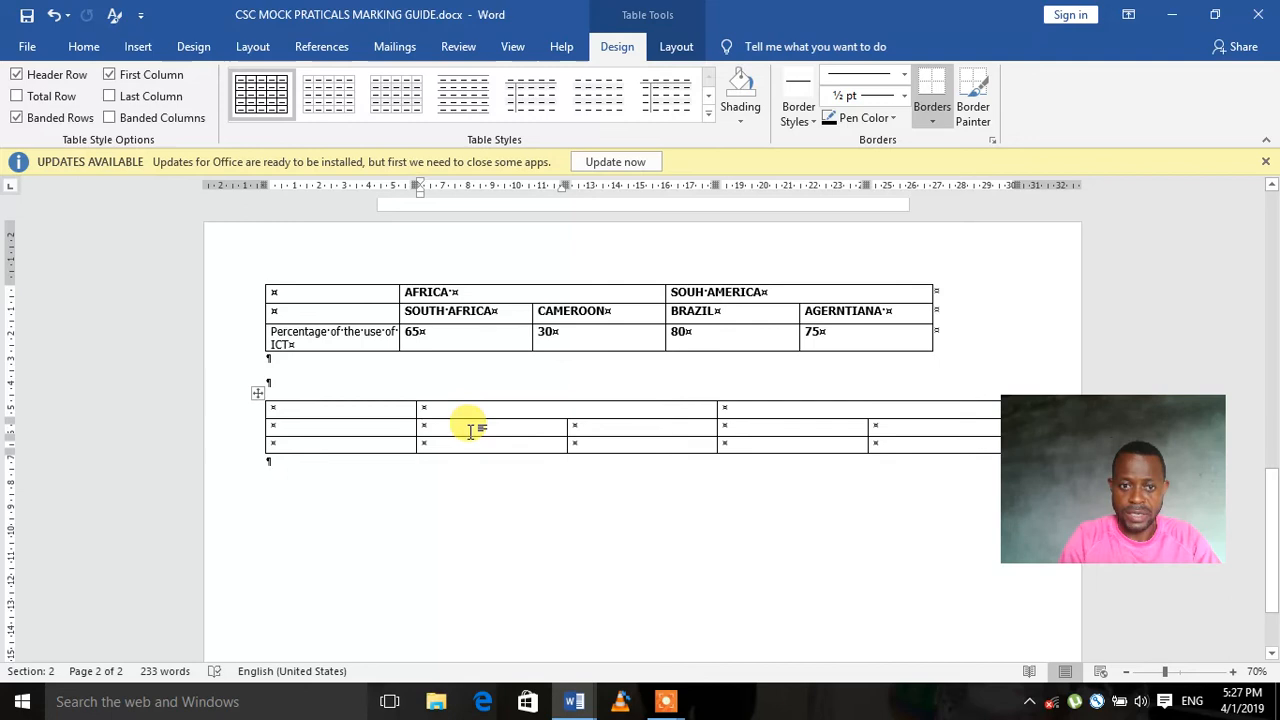
click(607, 427)
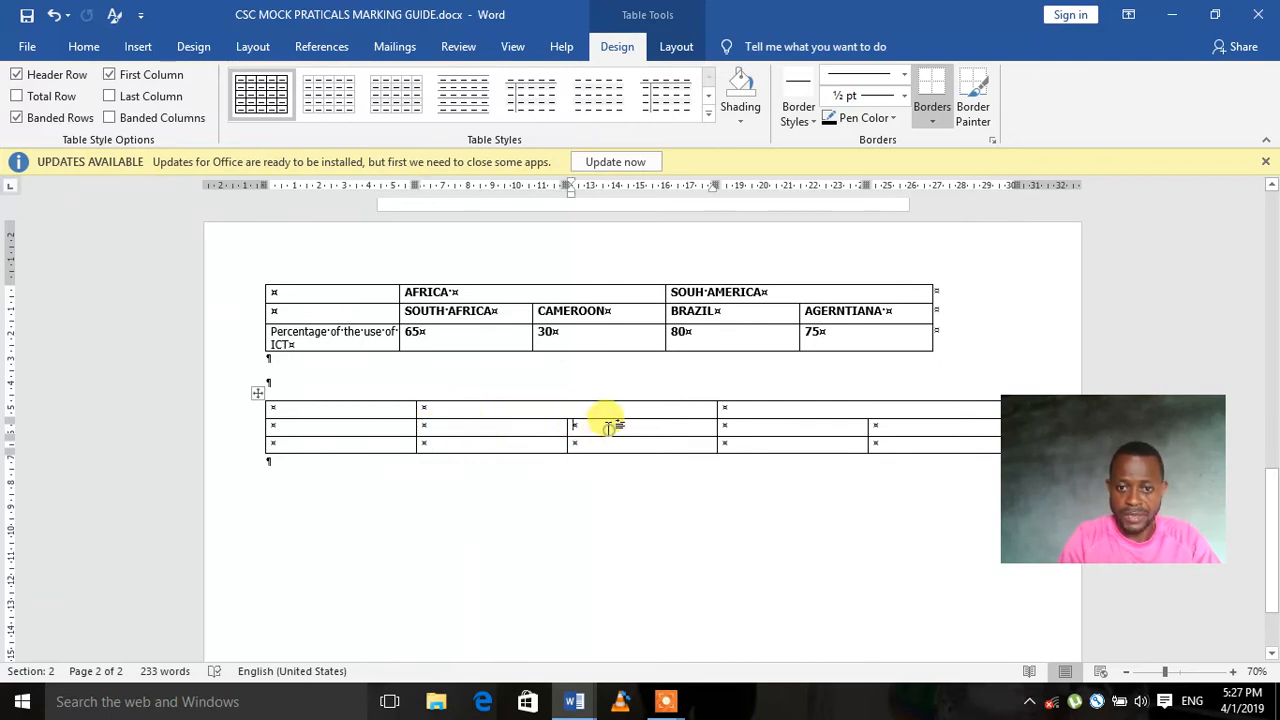
click(500, 425)
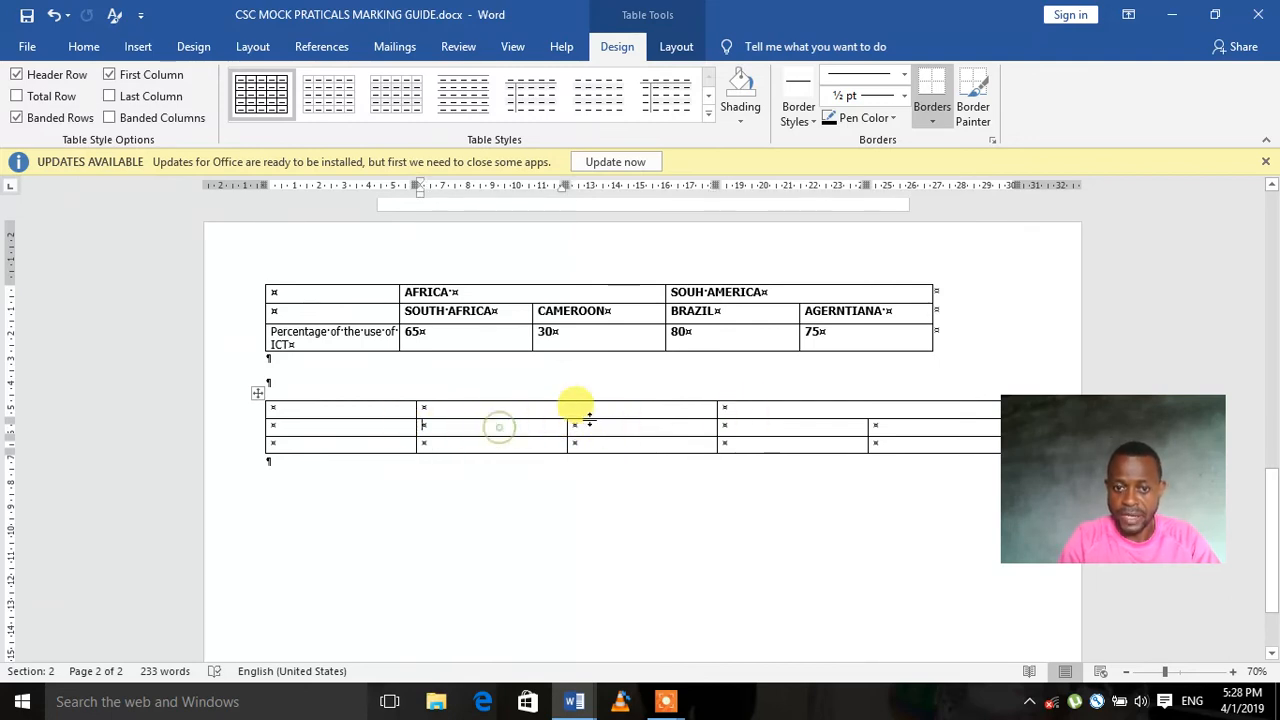
Enter the headers Africa and South America in the two merged cells of the new table's first row.
click(562, 408)
text(africa)
key(Tab)
text(south)
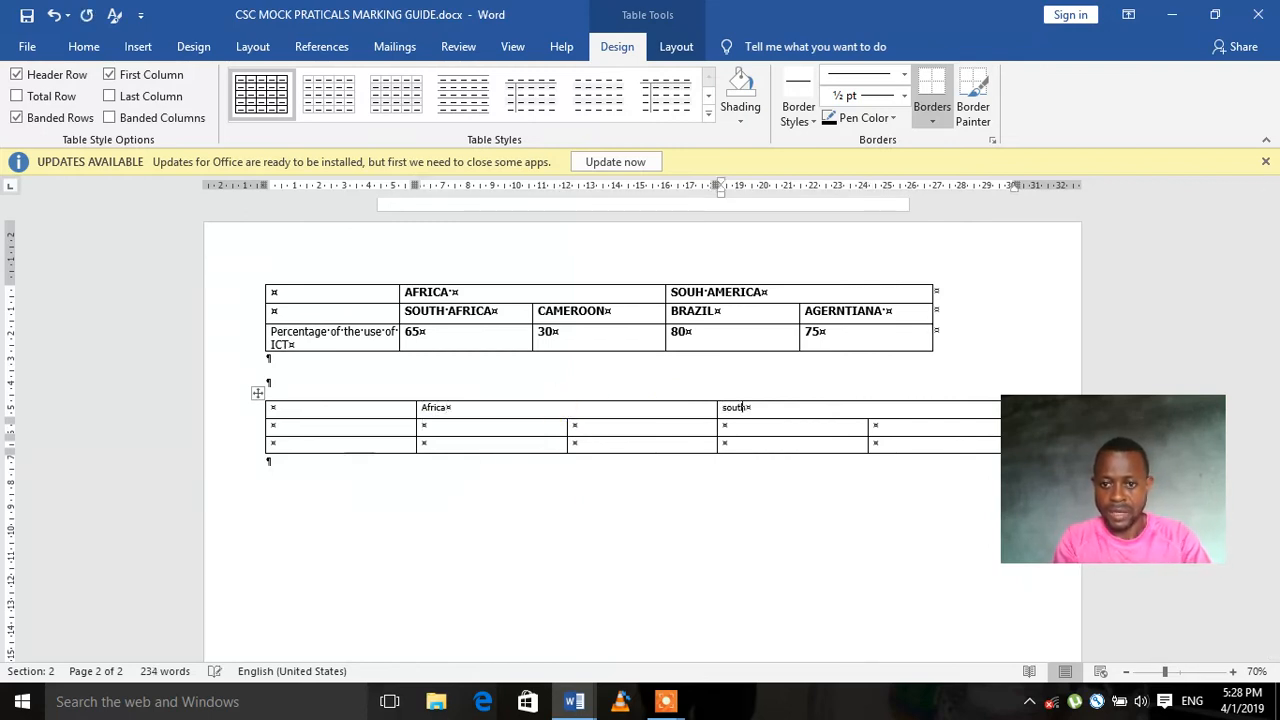
text( america)
Fill the new table's second row, from the second column on, with South Africa, Cameroon, Brazil and Argentina.
key(Tab)
key(Tab)
text(south afr)
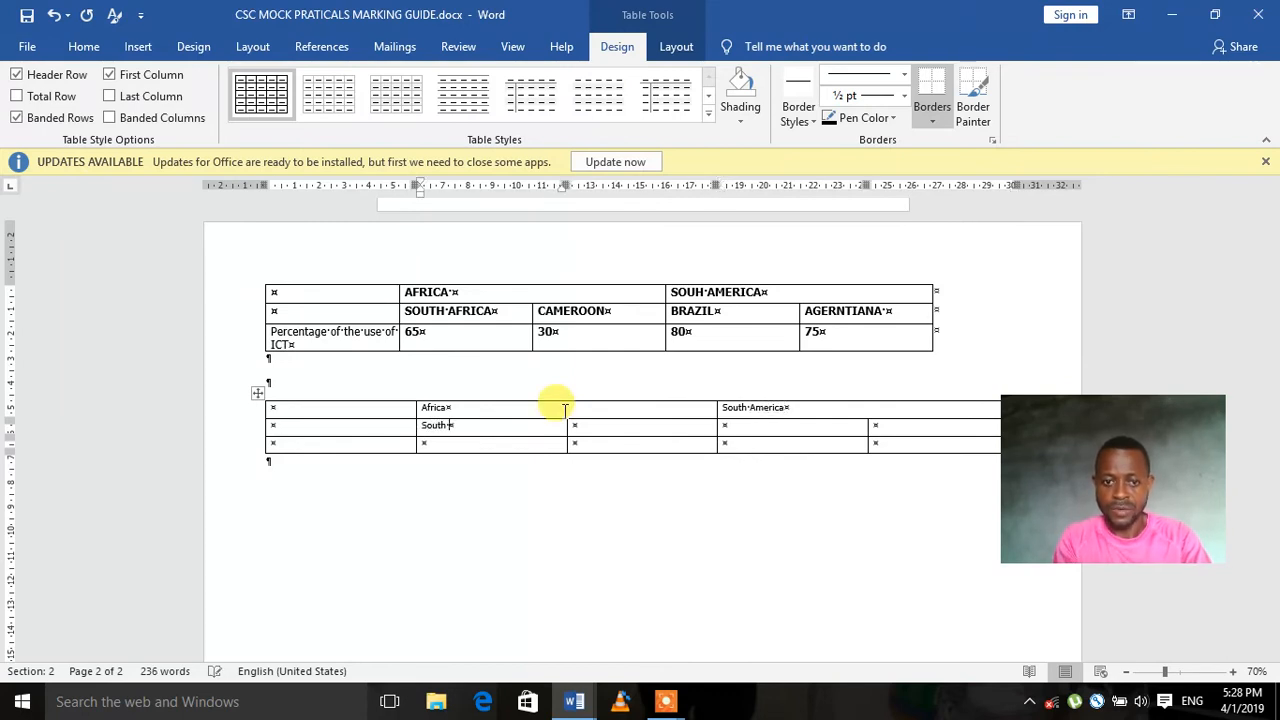
key(Tab)
text(cameroon)
key(Tab)
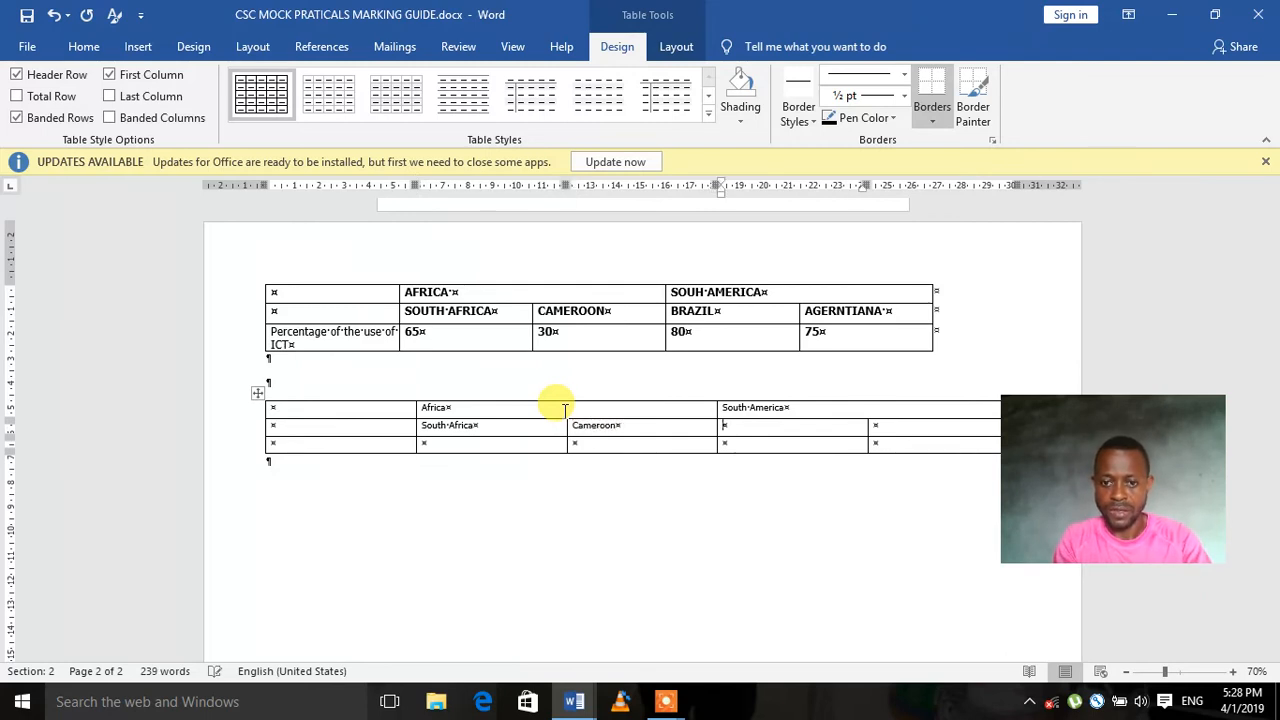
text(Brazi)
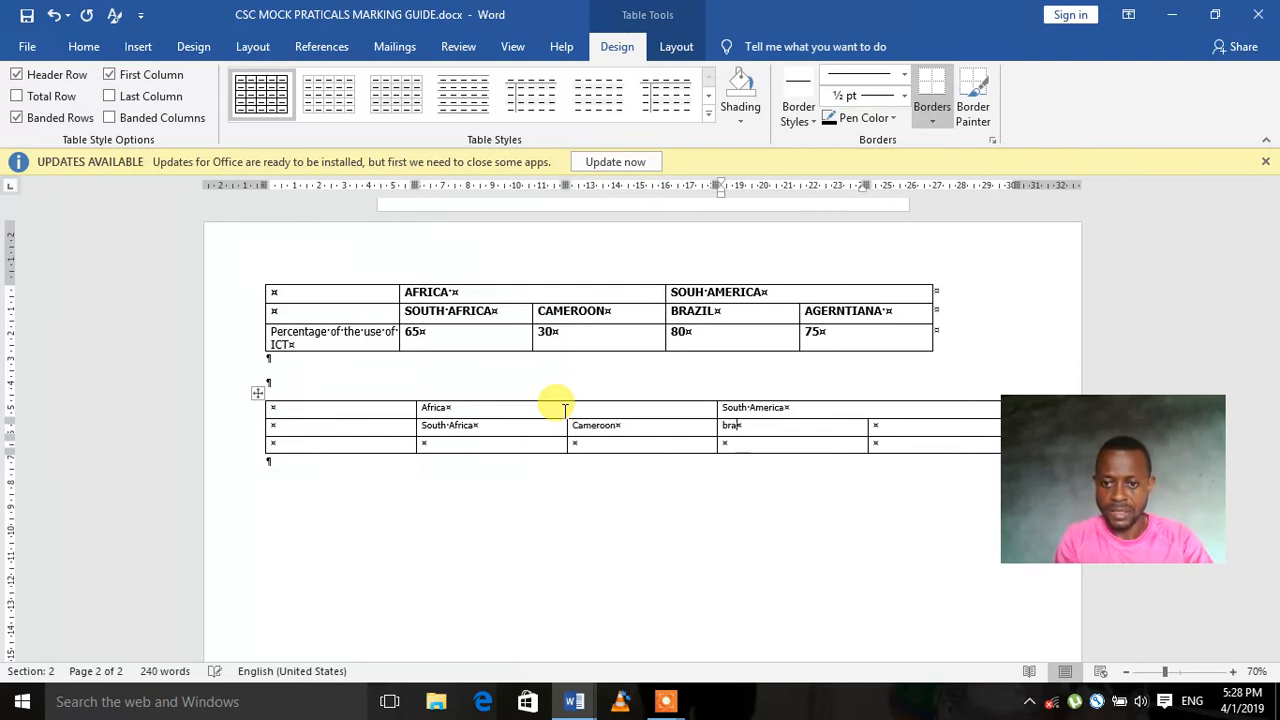
text(l)
key(Tab)
text(argentina)
key(Tab)
key(Tab)
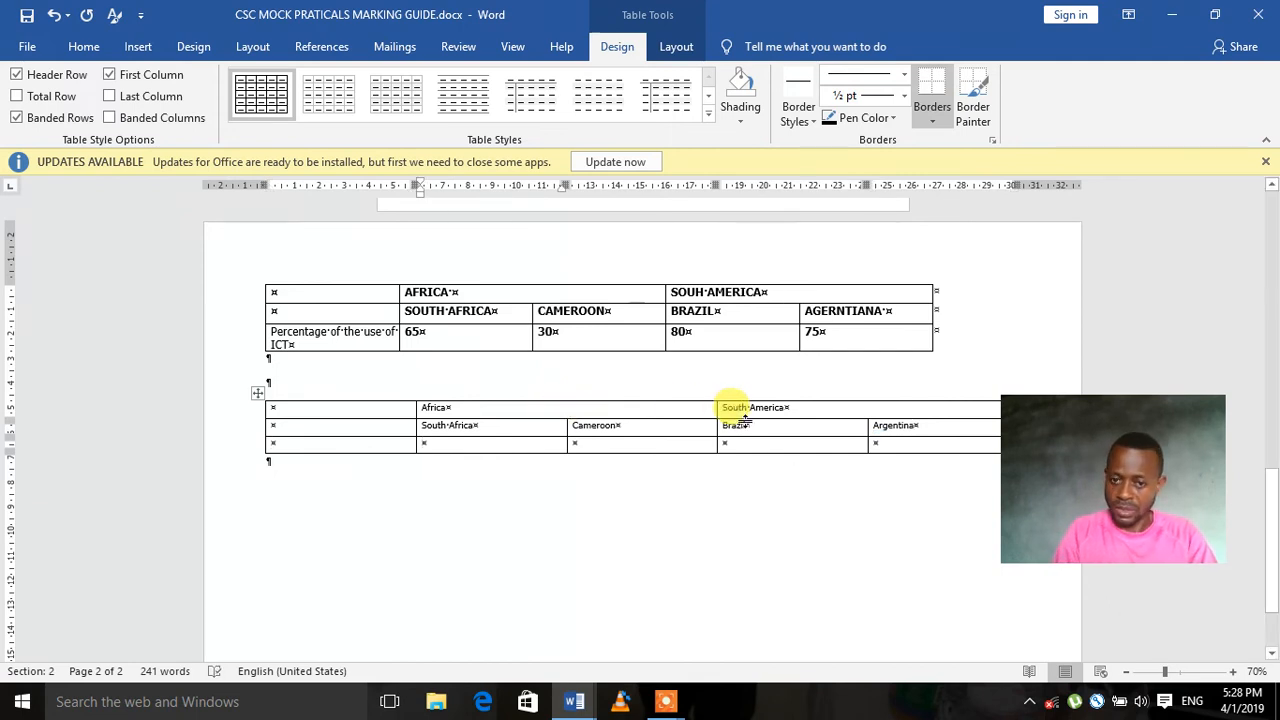
Make the continent and country names in the new table's first two rows bold and all caps.
drag(900, 426, 511, 408)
click(522, 467)
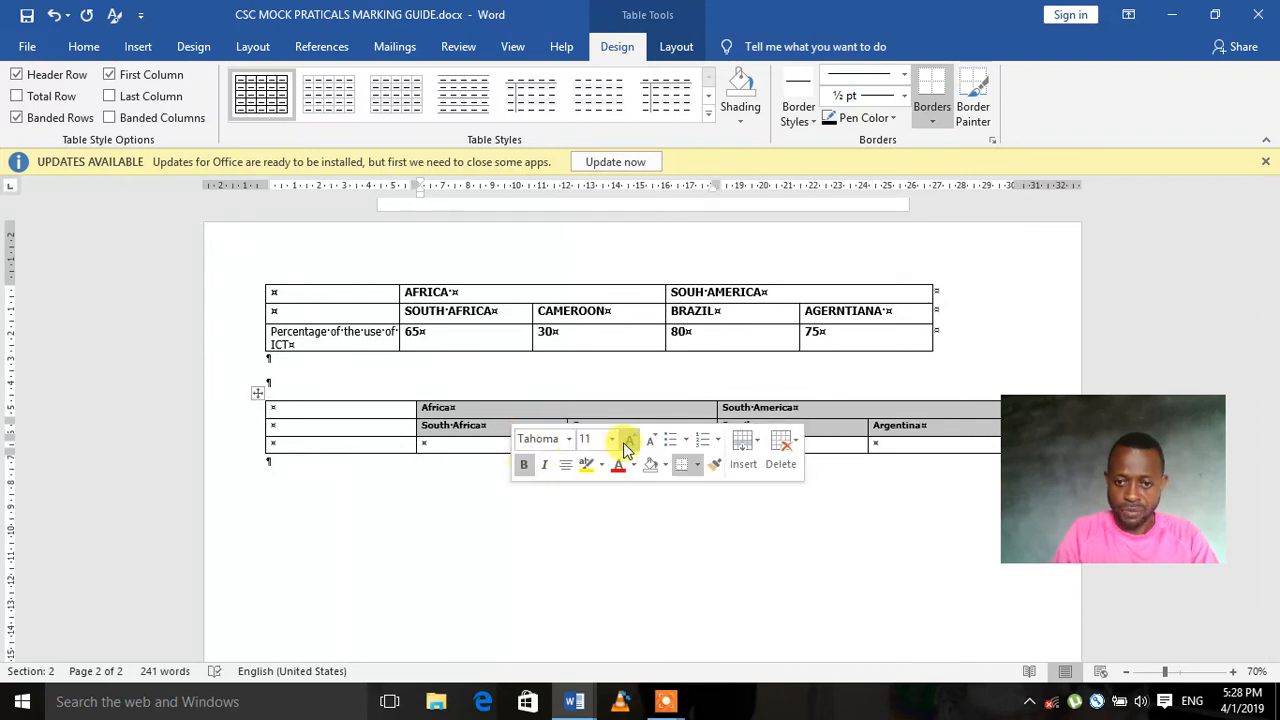
click(480, 381)
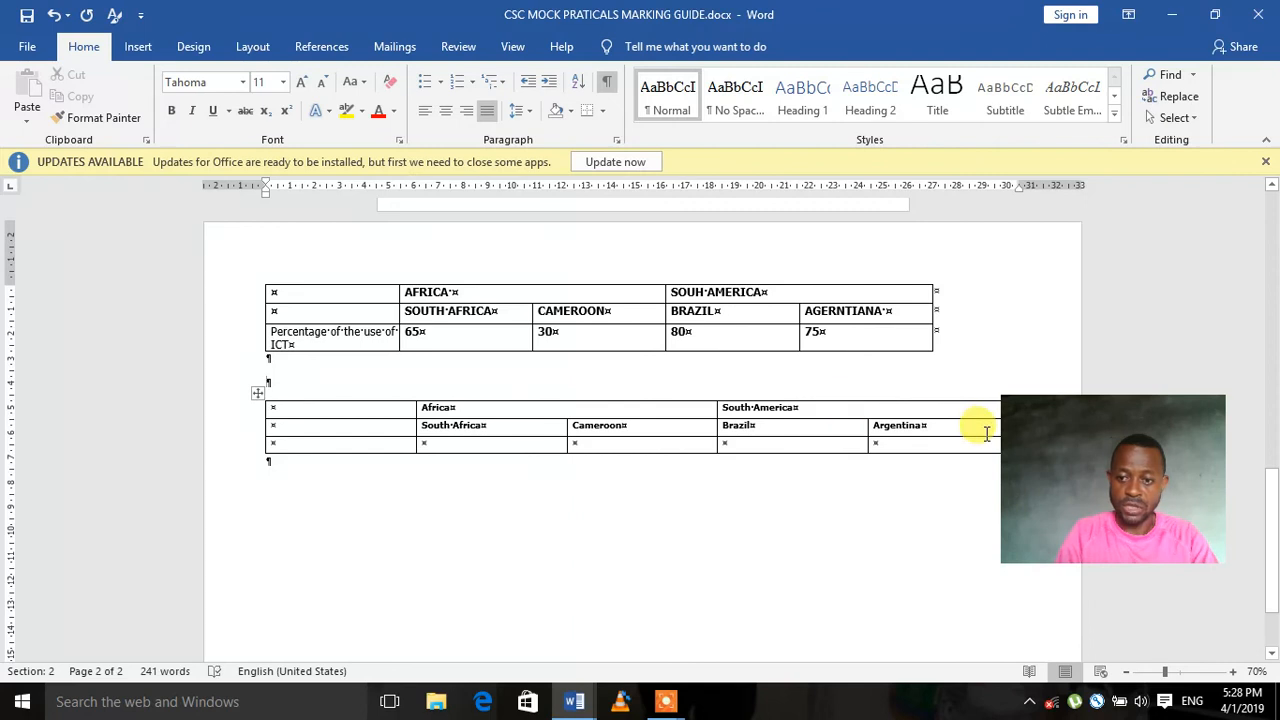
drag(958, 428, 462, 413)
key(ctrl+shift+a)
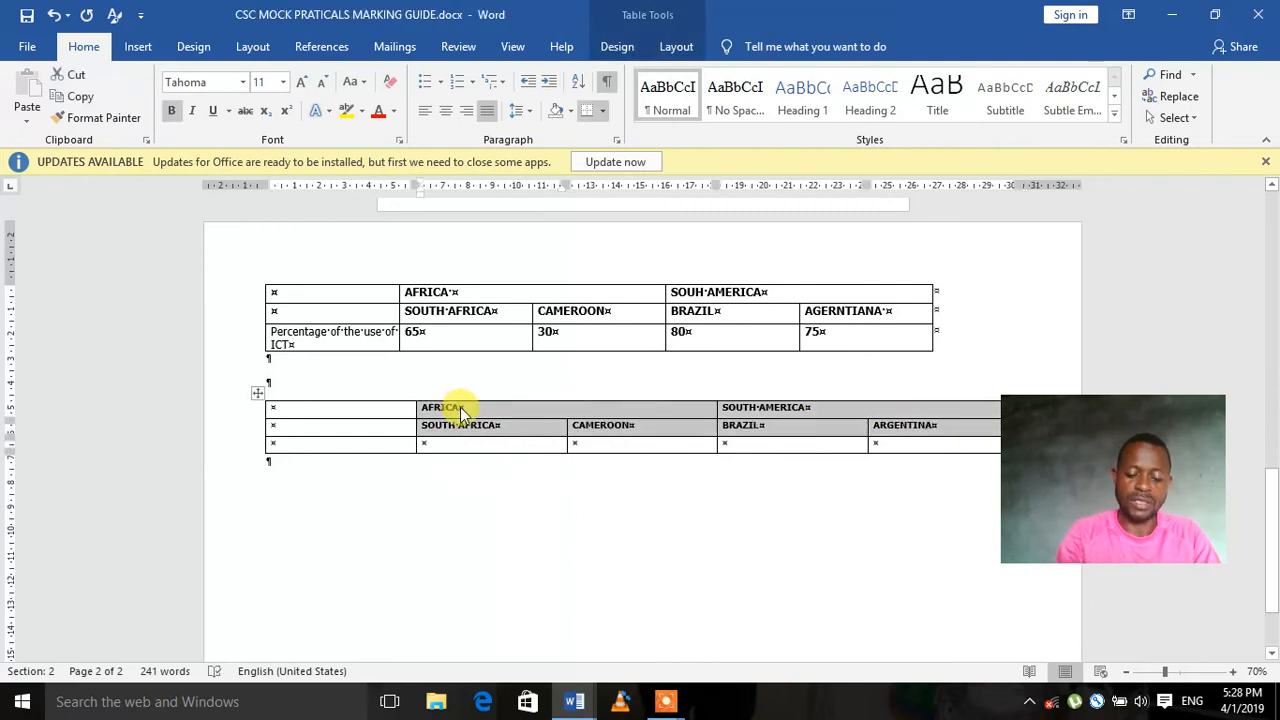